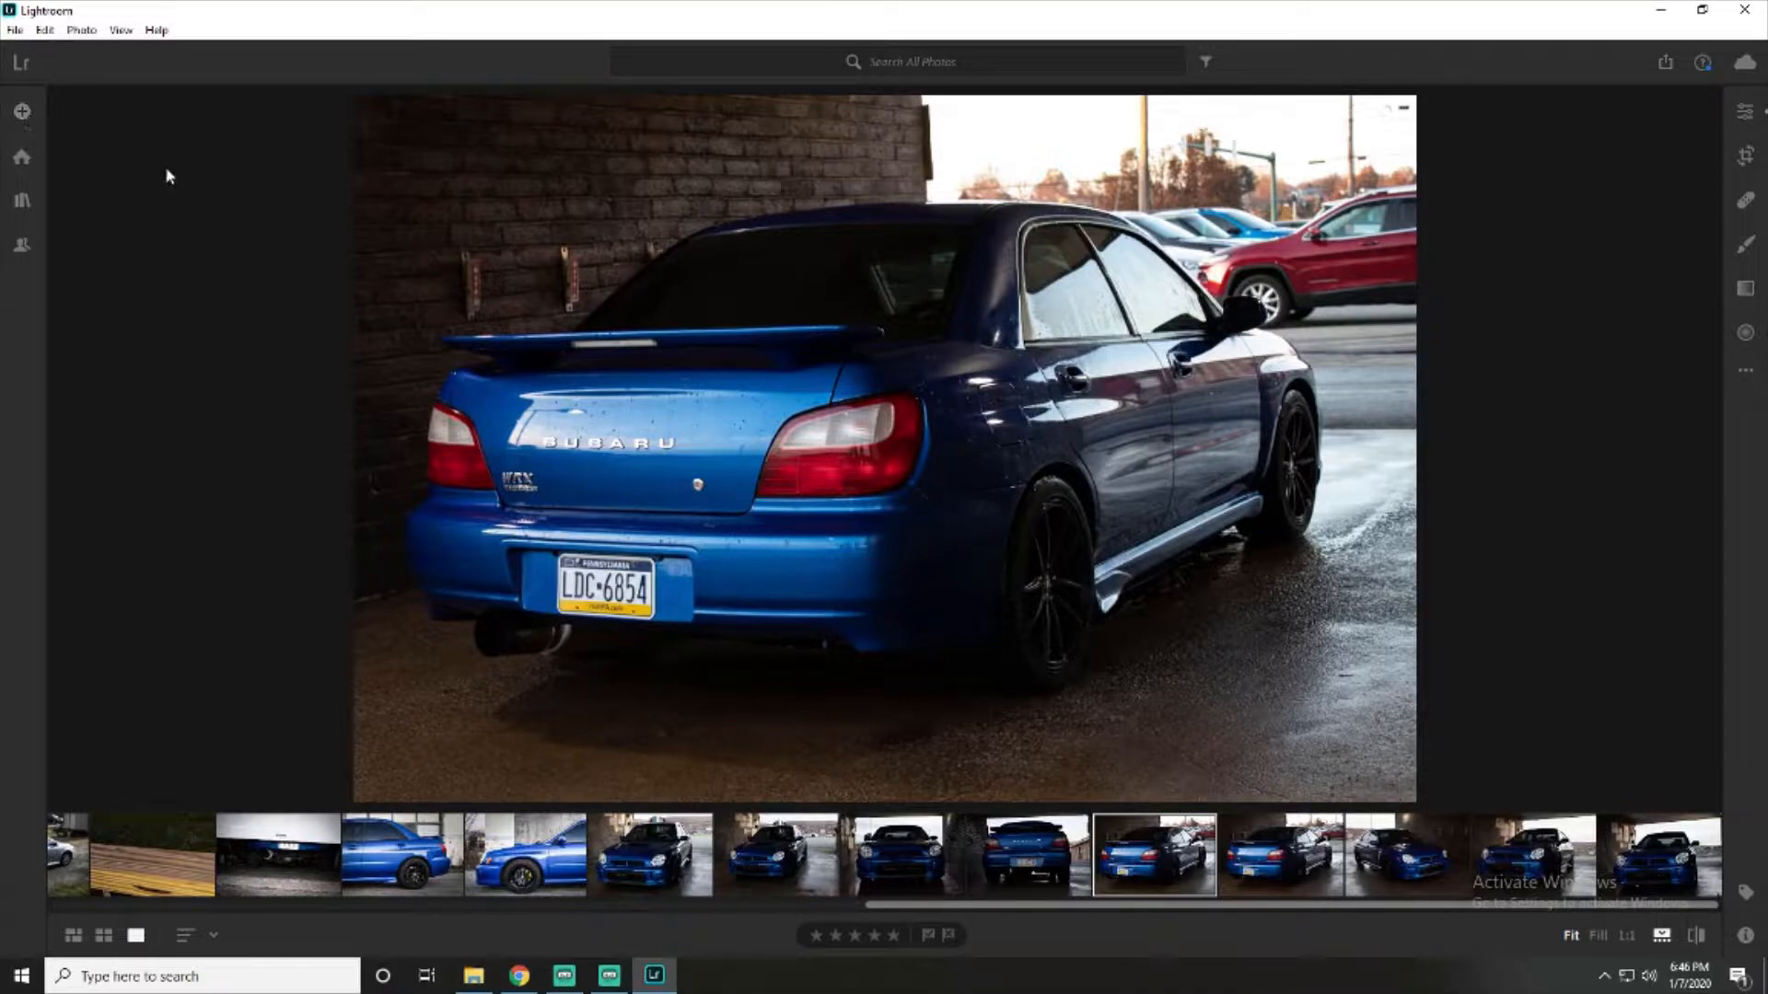
# - Try to import the Untitled image from the Pictures folder
pyautogui.click(28, 118)
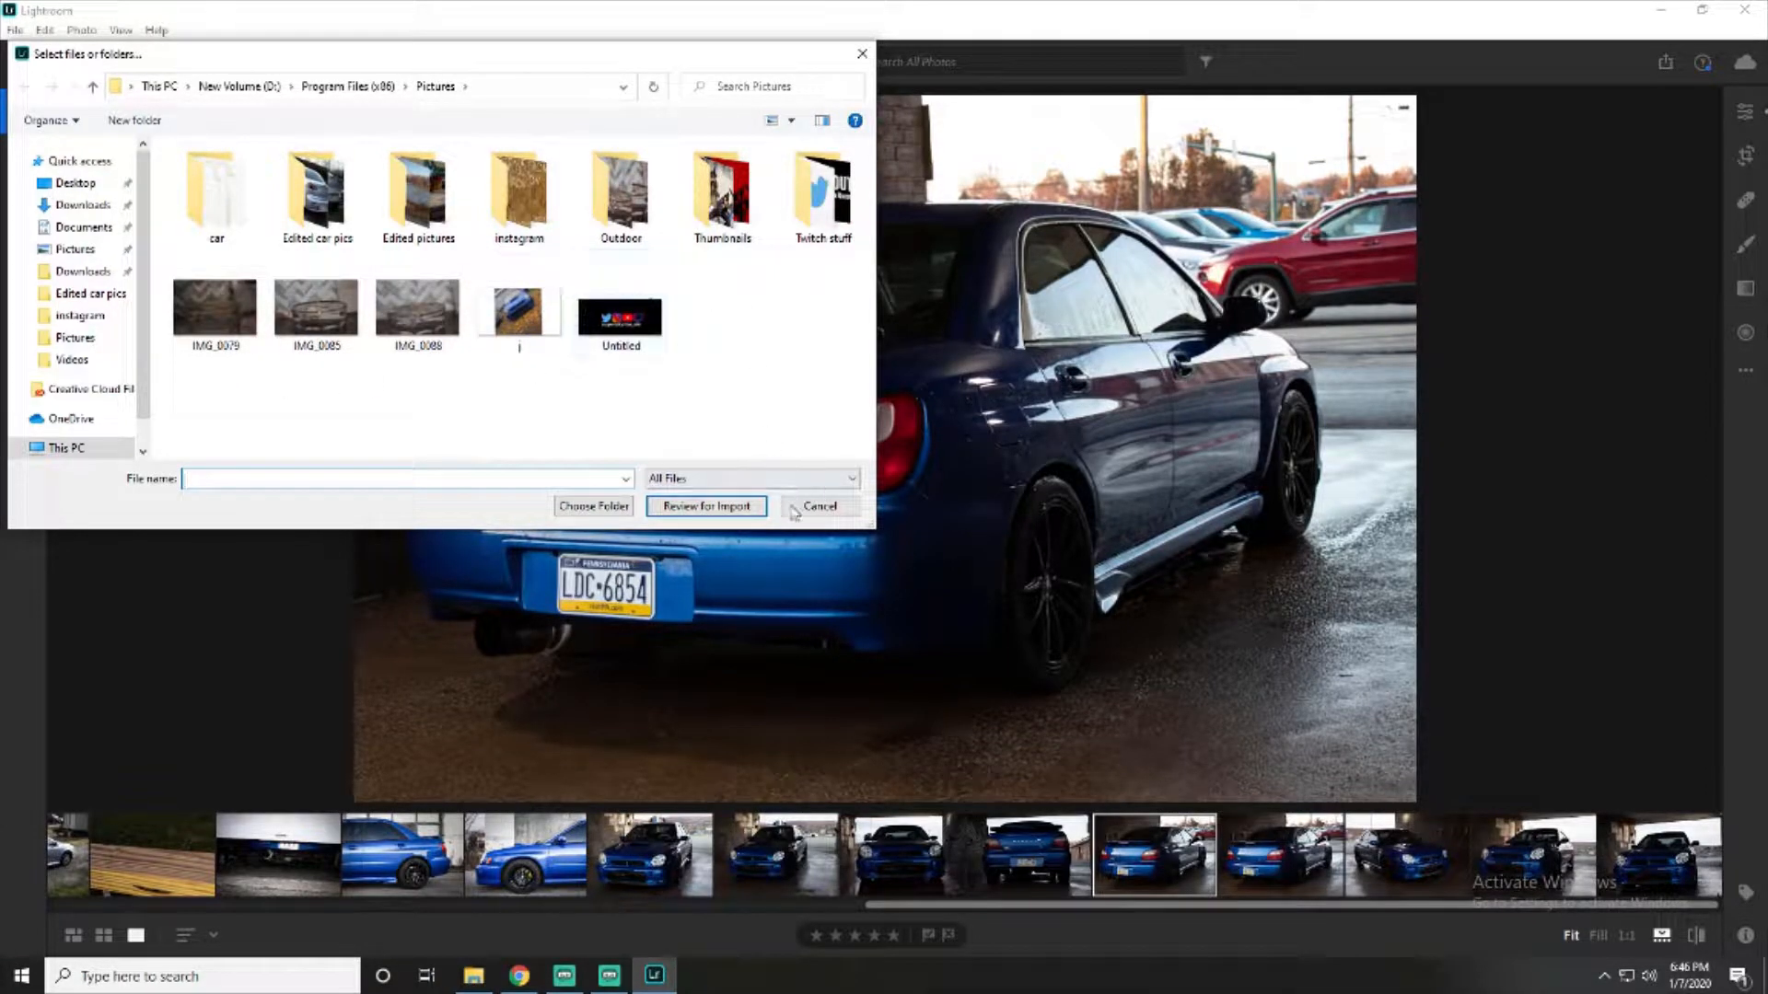
pyautogui.click(620, 317)
pyautogui.click(707, 507)
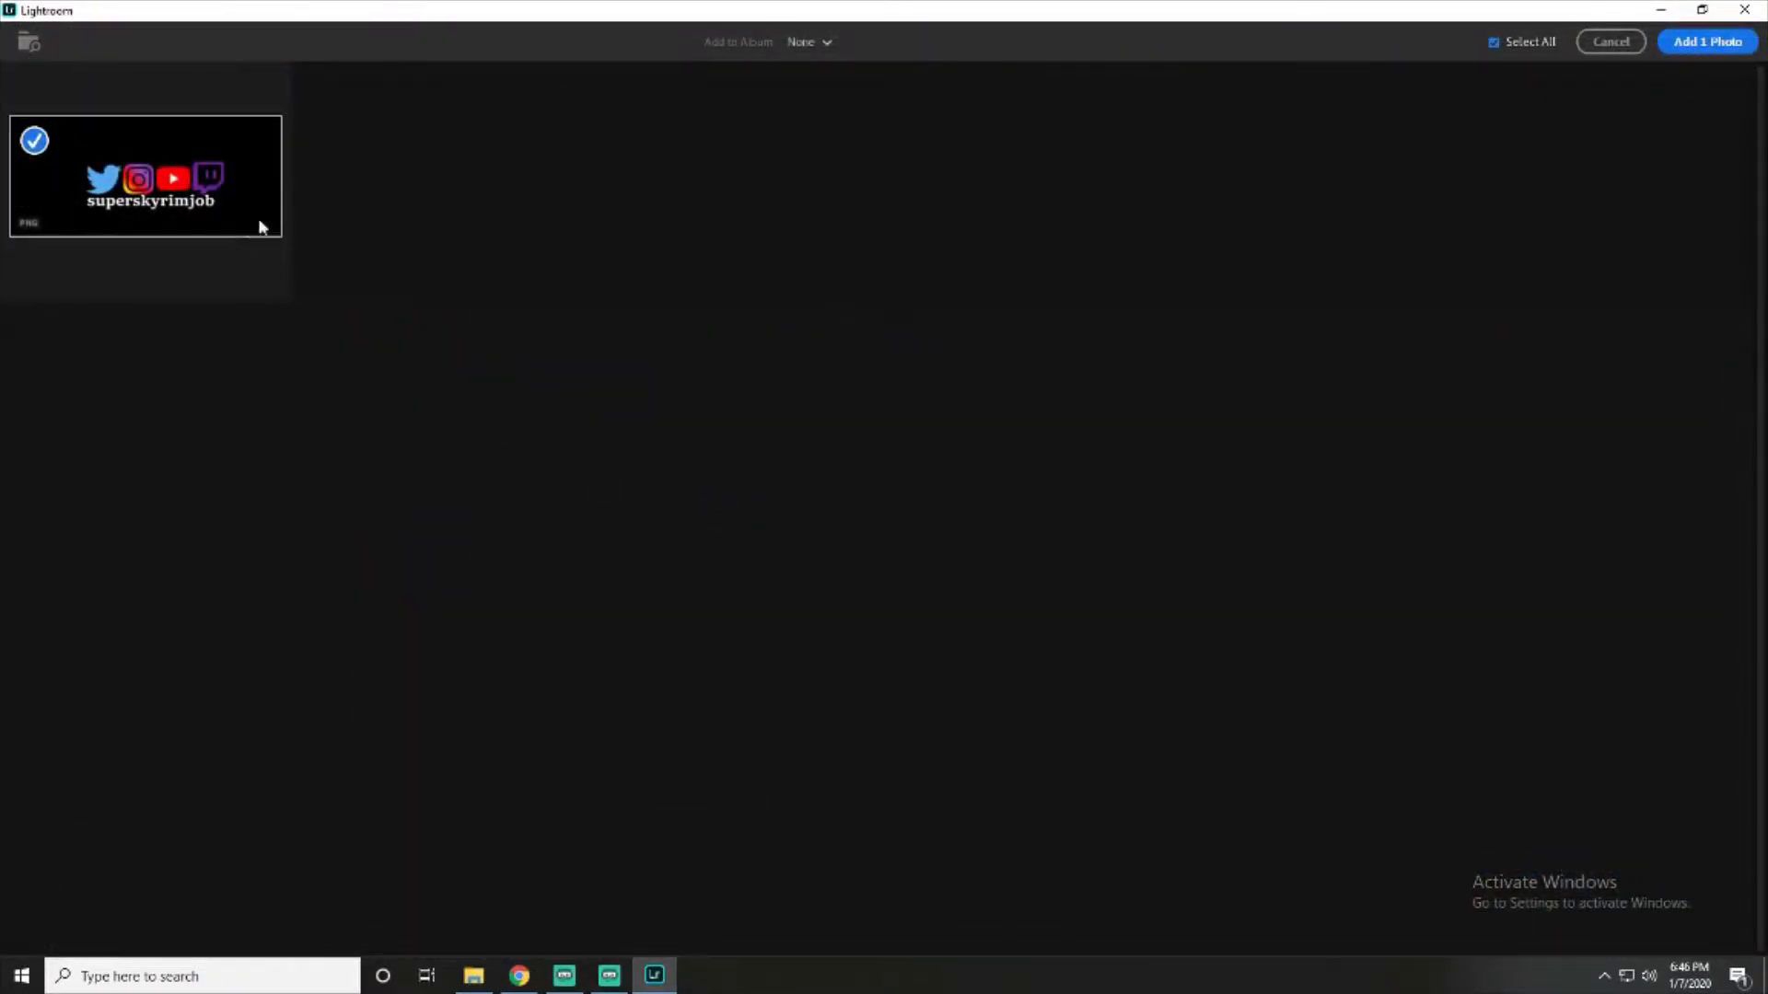
pyautogui.click(1708, 41)
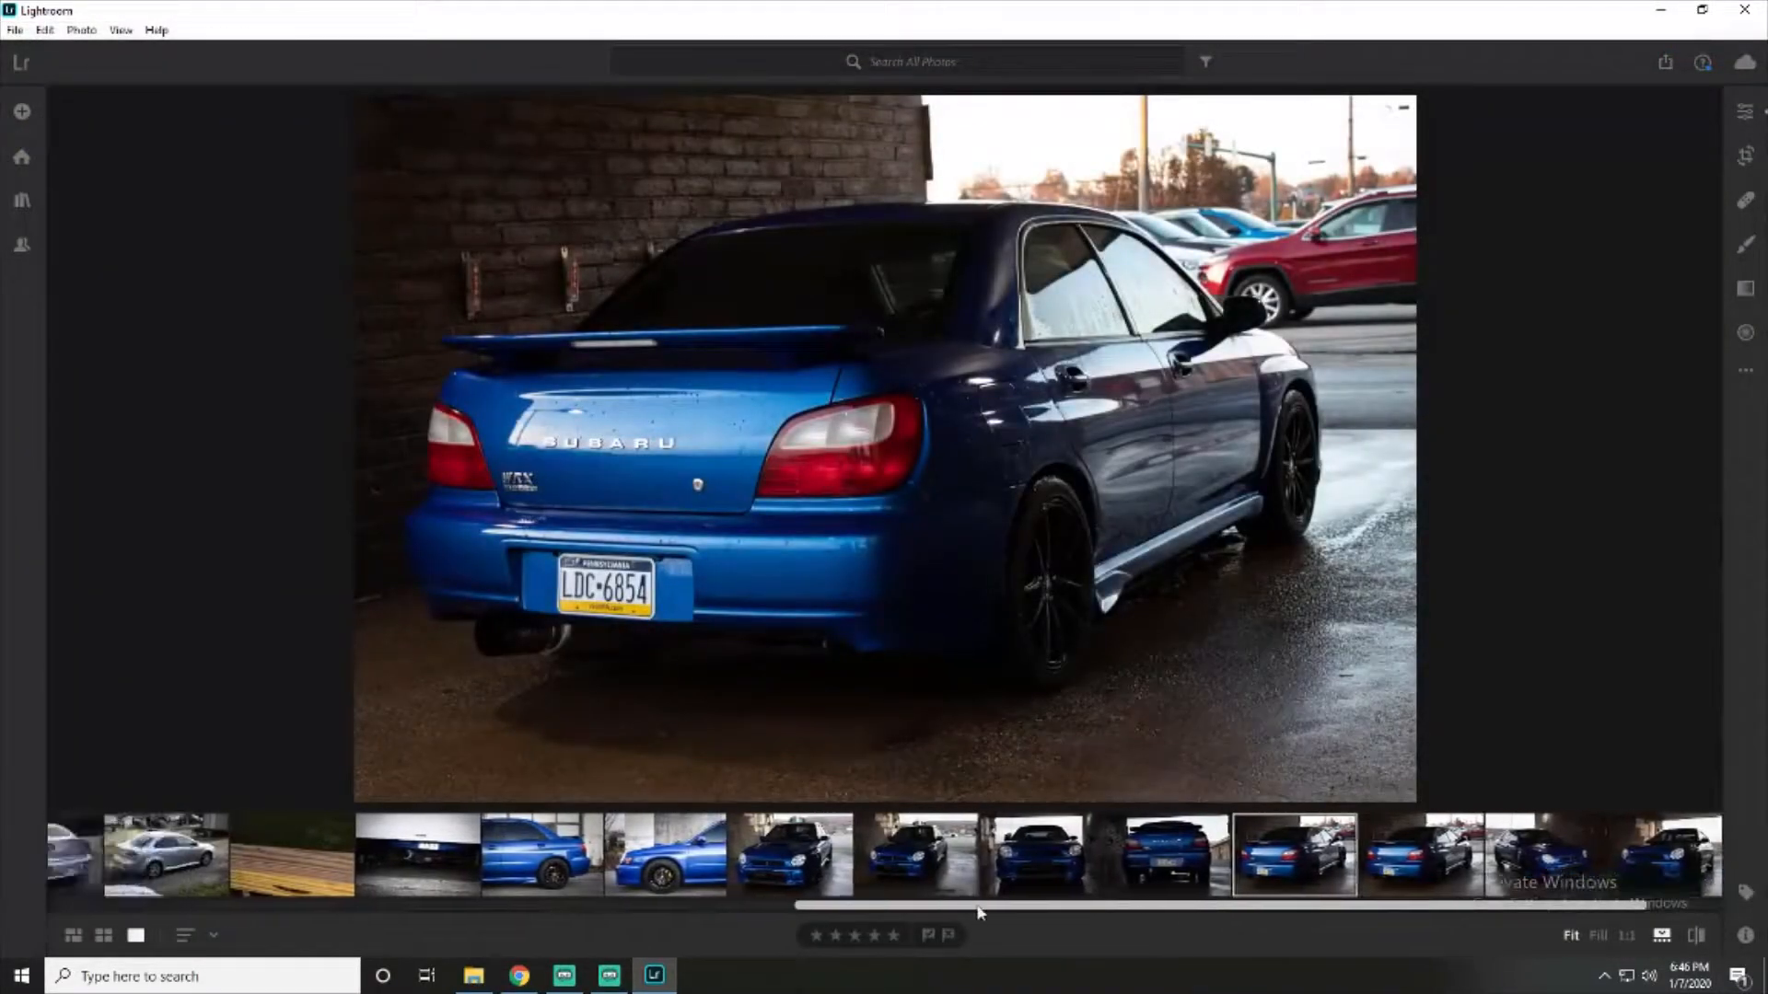
# - Open the straight-on rear view photo of the blue Subaru for editing
pyautogui.moveTo(978, 908); pyautogui.dragTo(1473, 877)
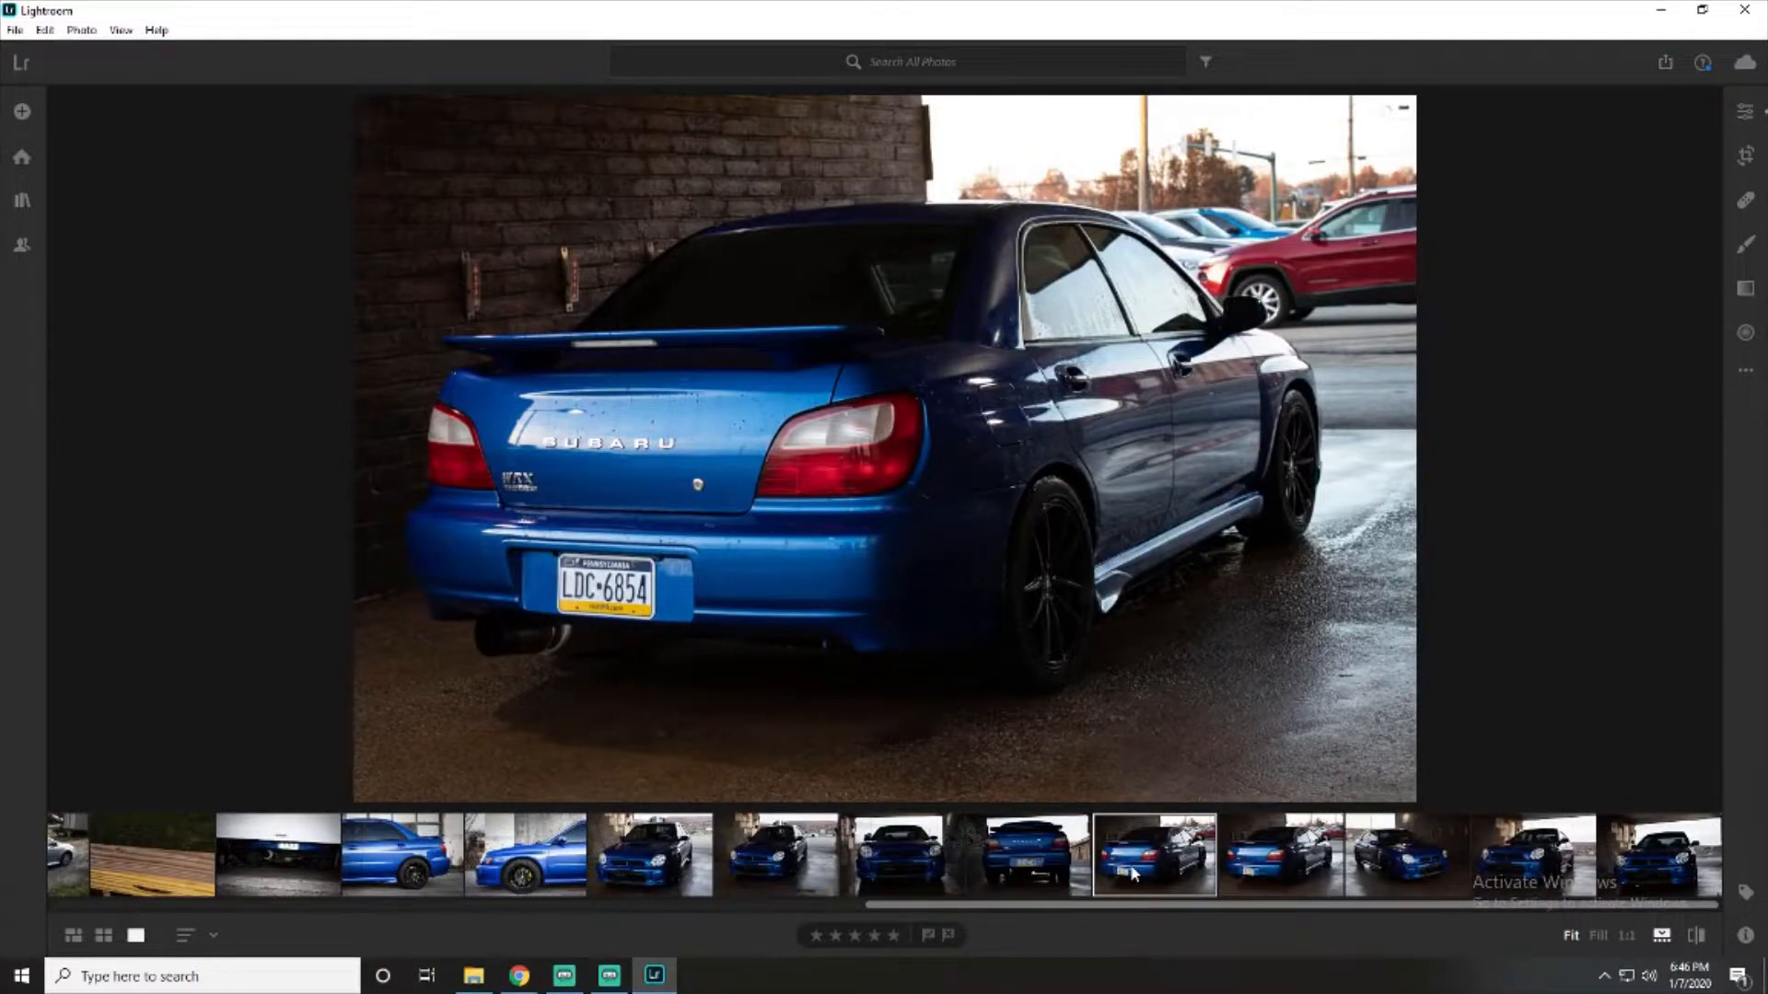
pyautogui.click(1059, 868)
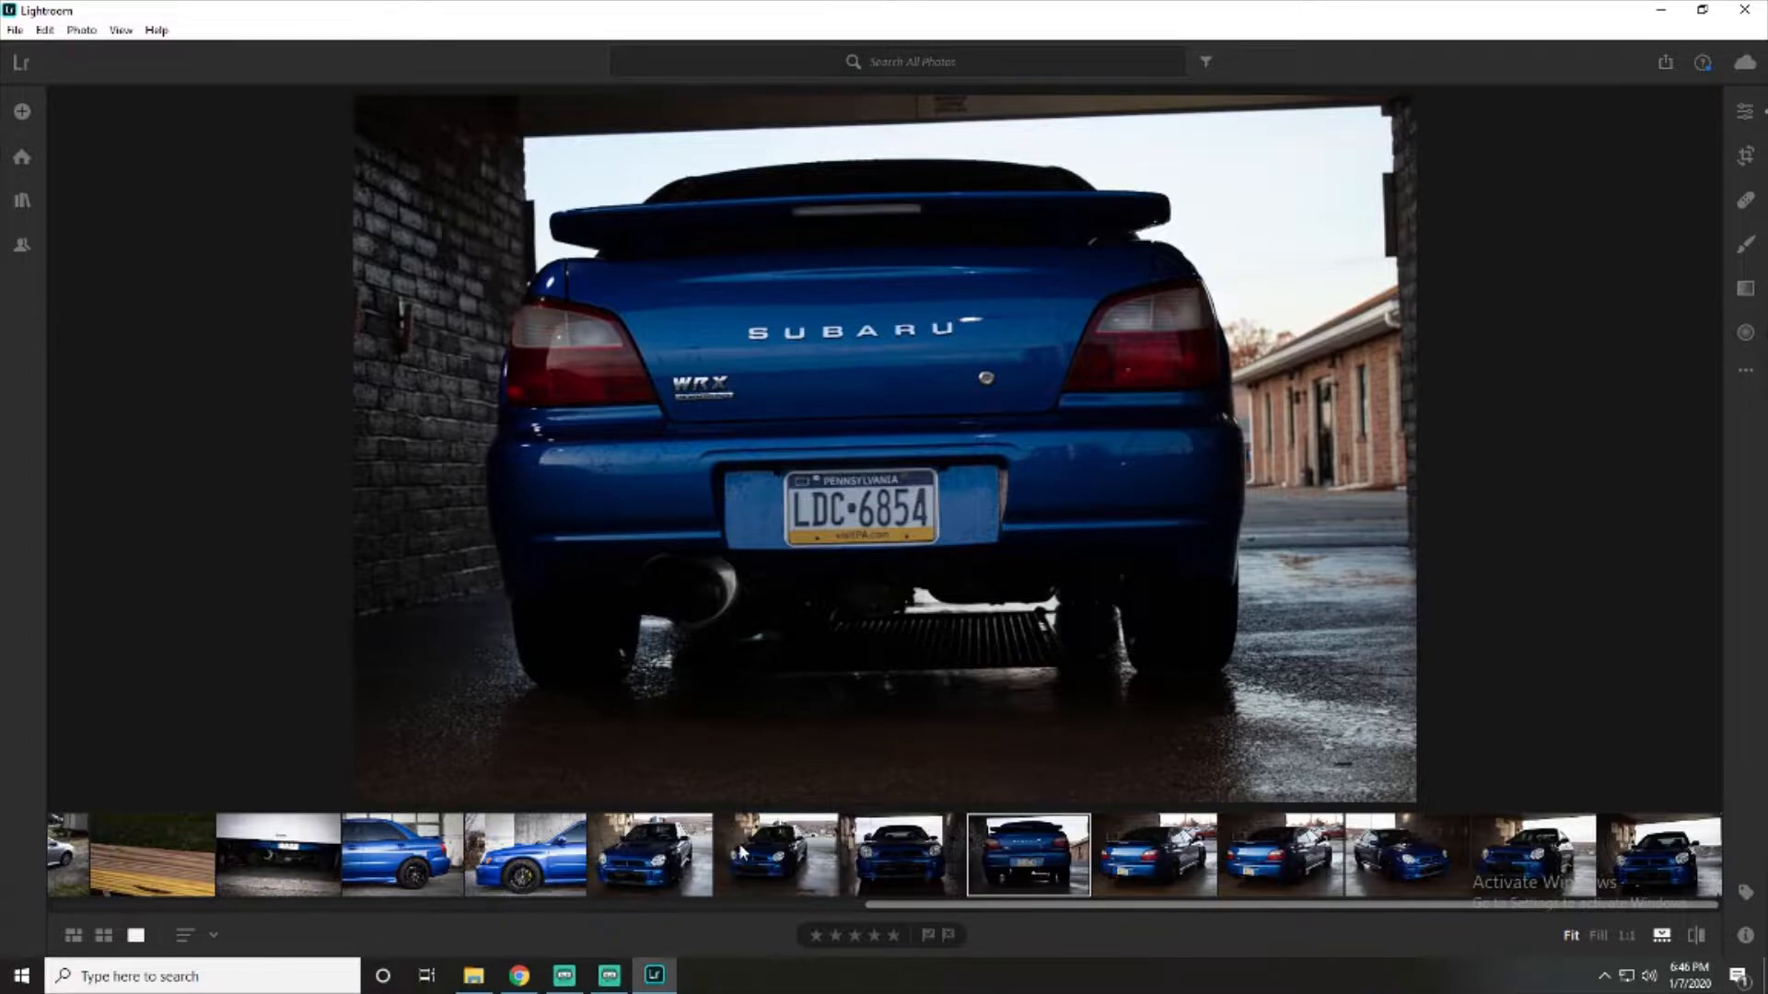
pyautogui.click(1745, 112)
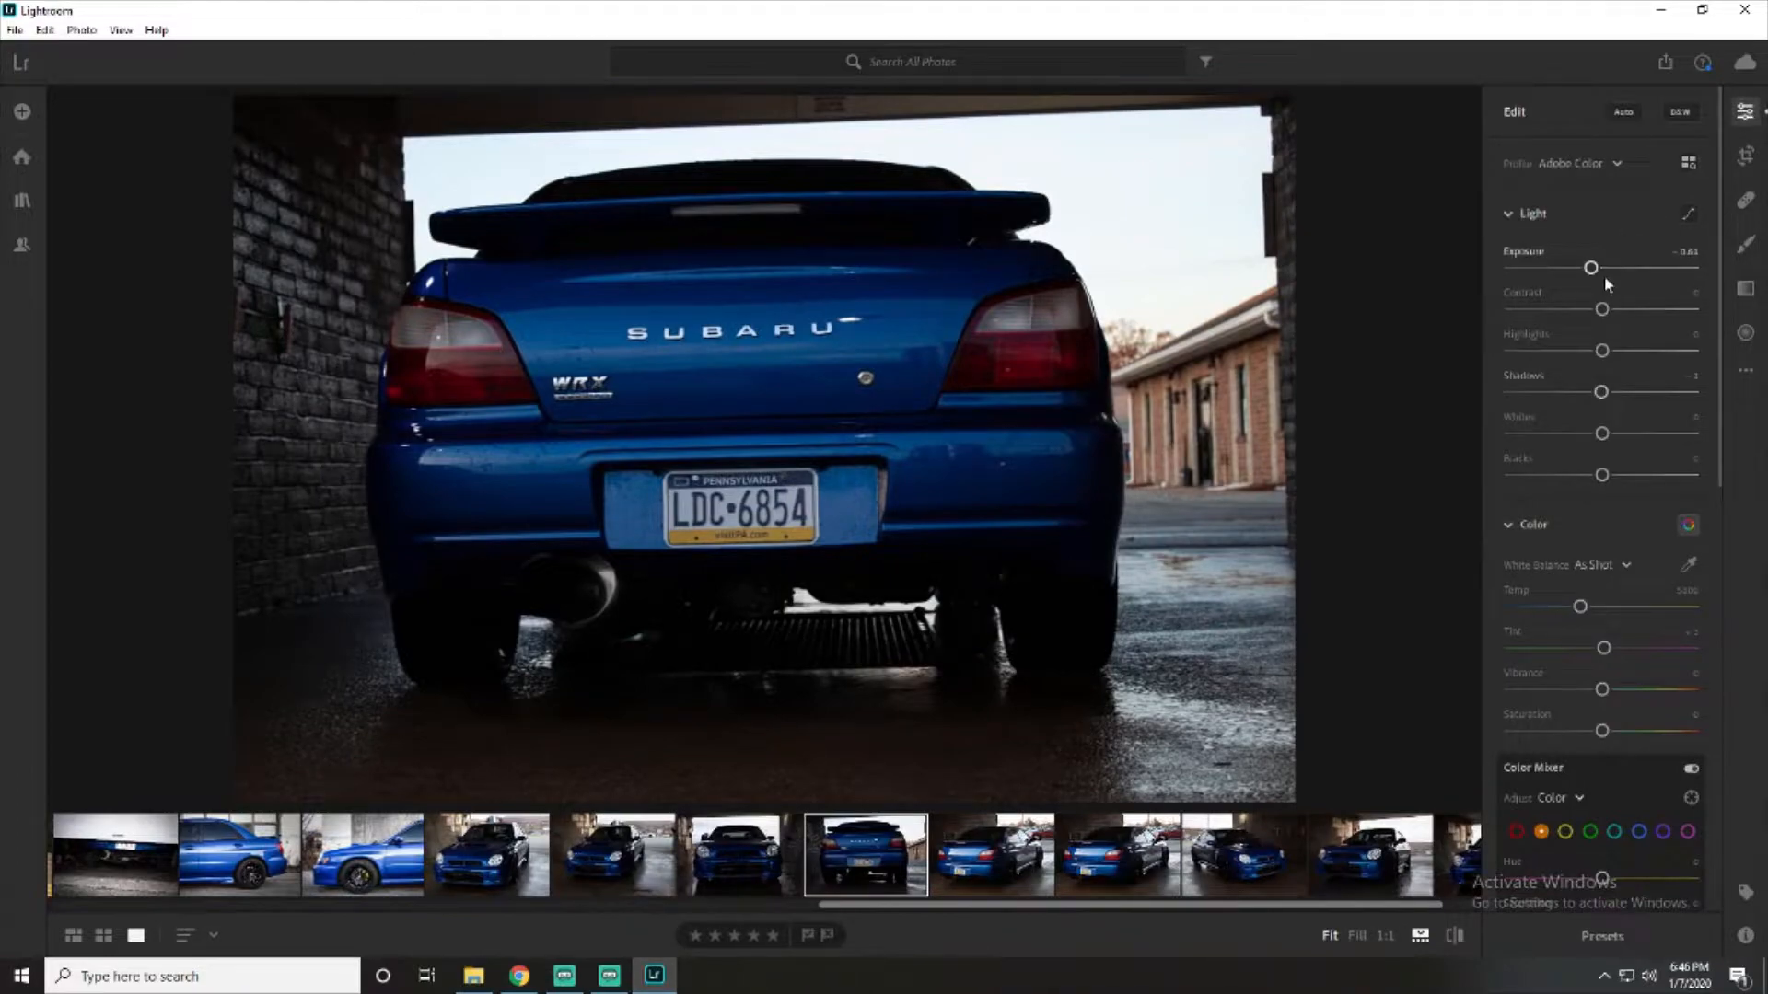
# - Look over the saved user presets without changing the photo
pyautogui.click(1602, 935)
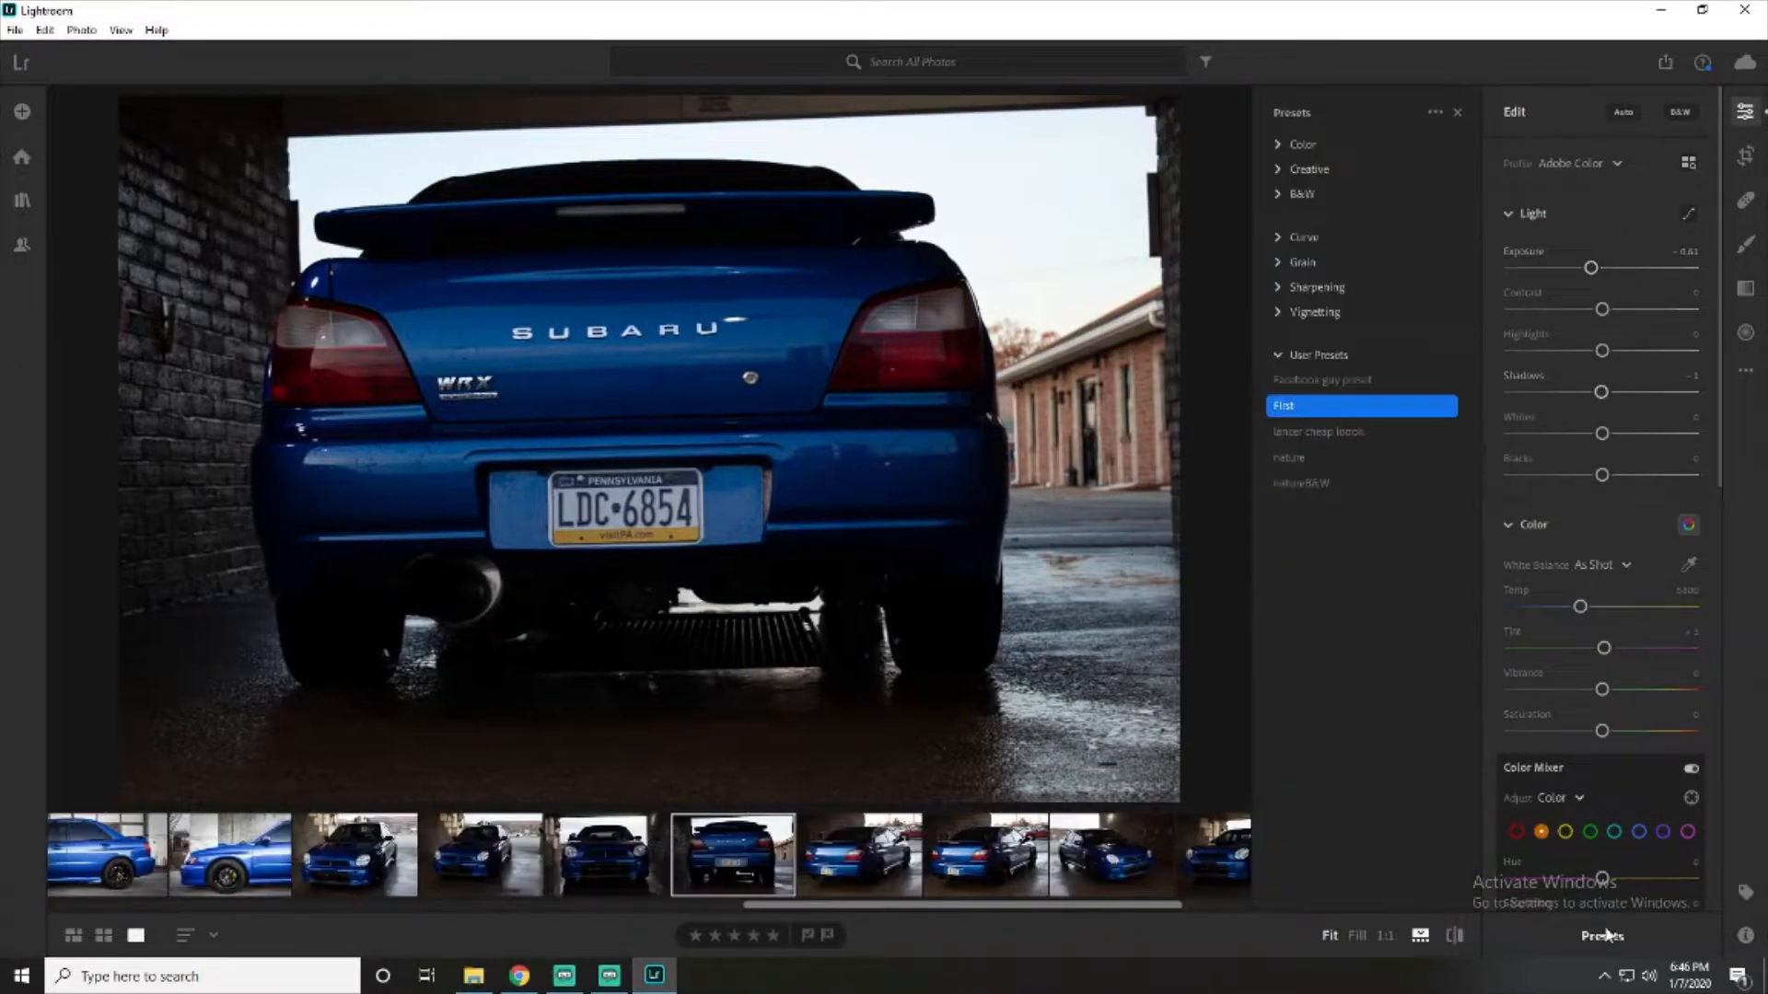
pyautogui.click(1309, 483)
pyautogui.click(1458, 111)
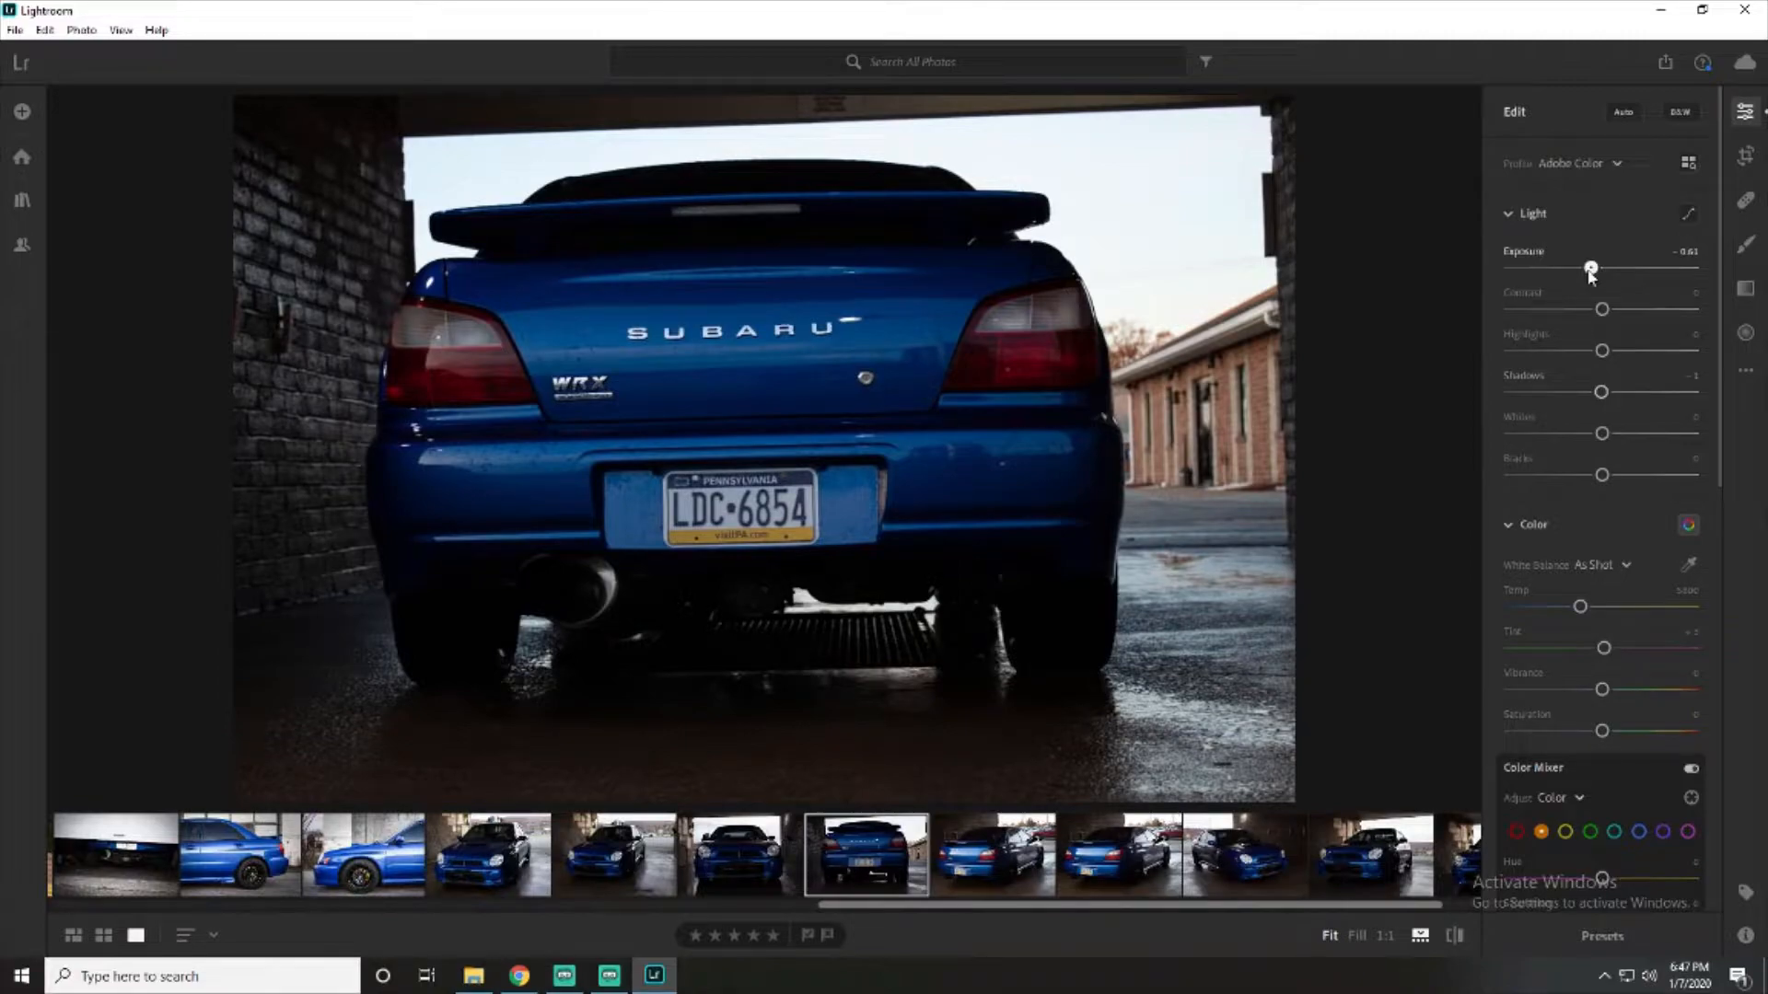
# - Adjust the rear view photo's light to exposure +0.20, contrast +58 and highlights -58
pyautogui.moveTo(1590, 271); pyautogui.dragTo(1619, 275)
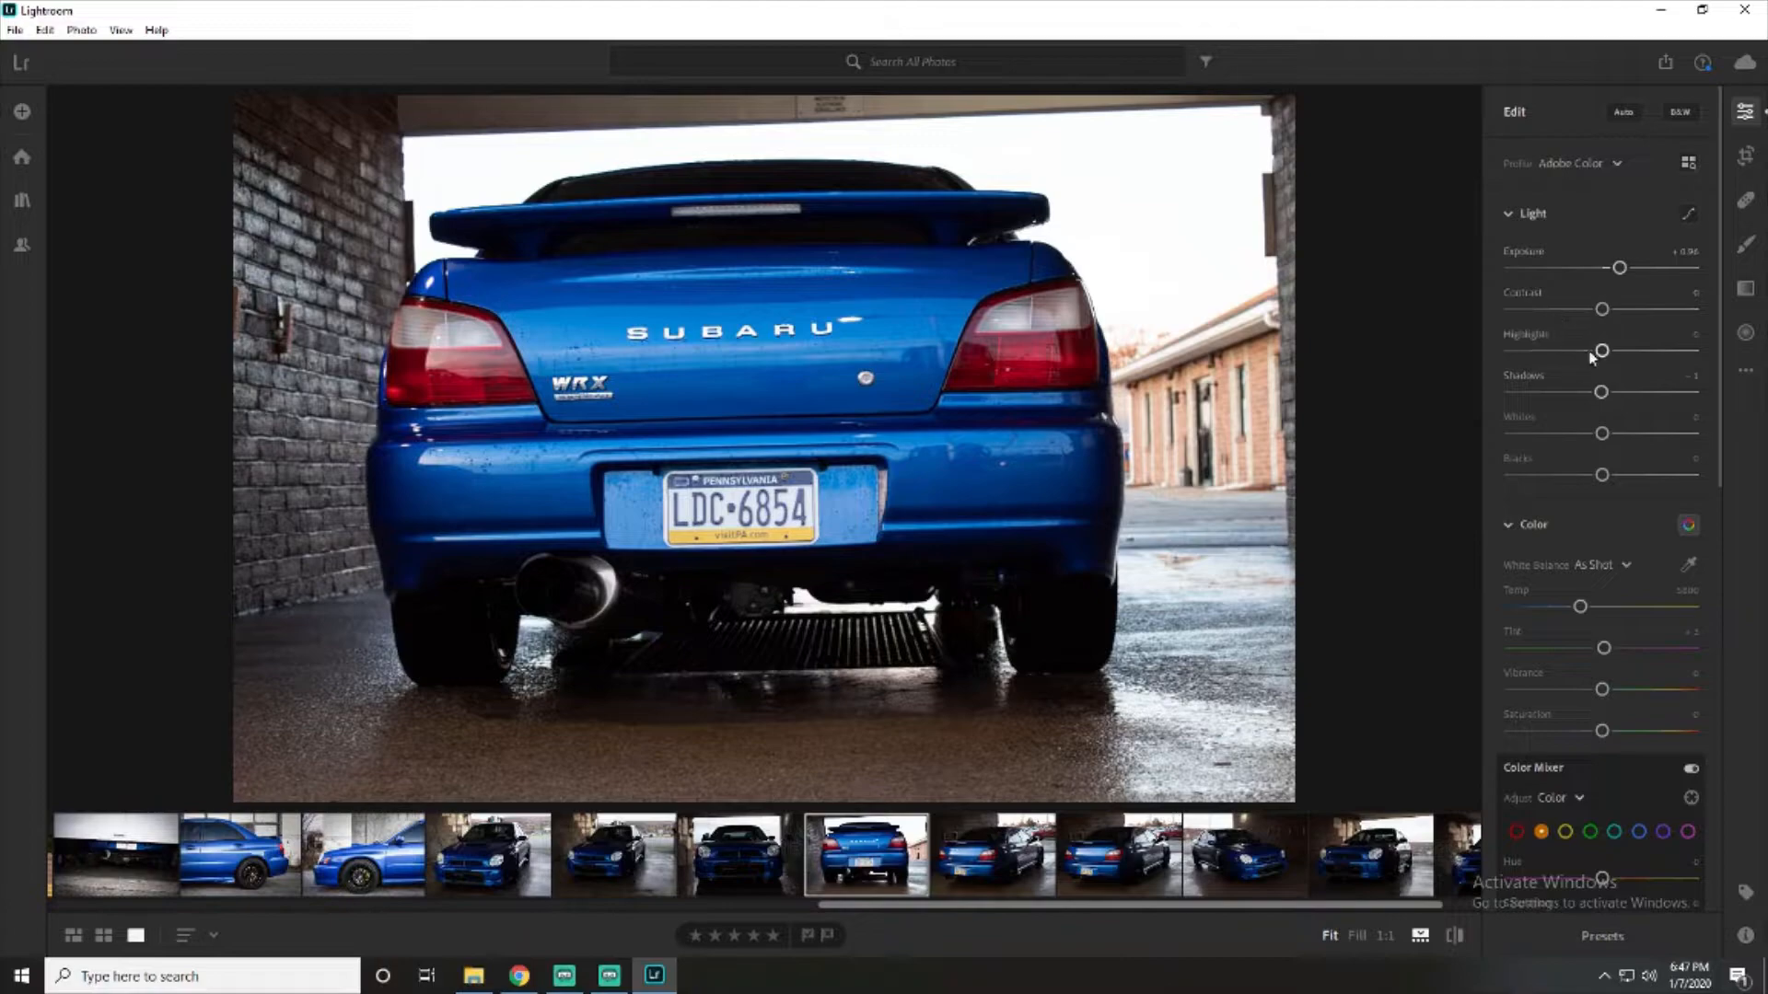
pyautogui.moveTo(1604, 313); pyautogui.dragTo(1653, 306)
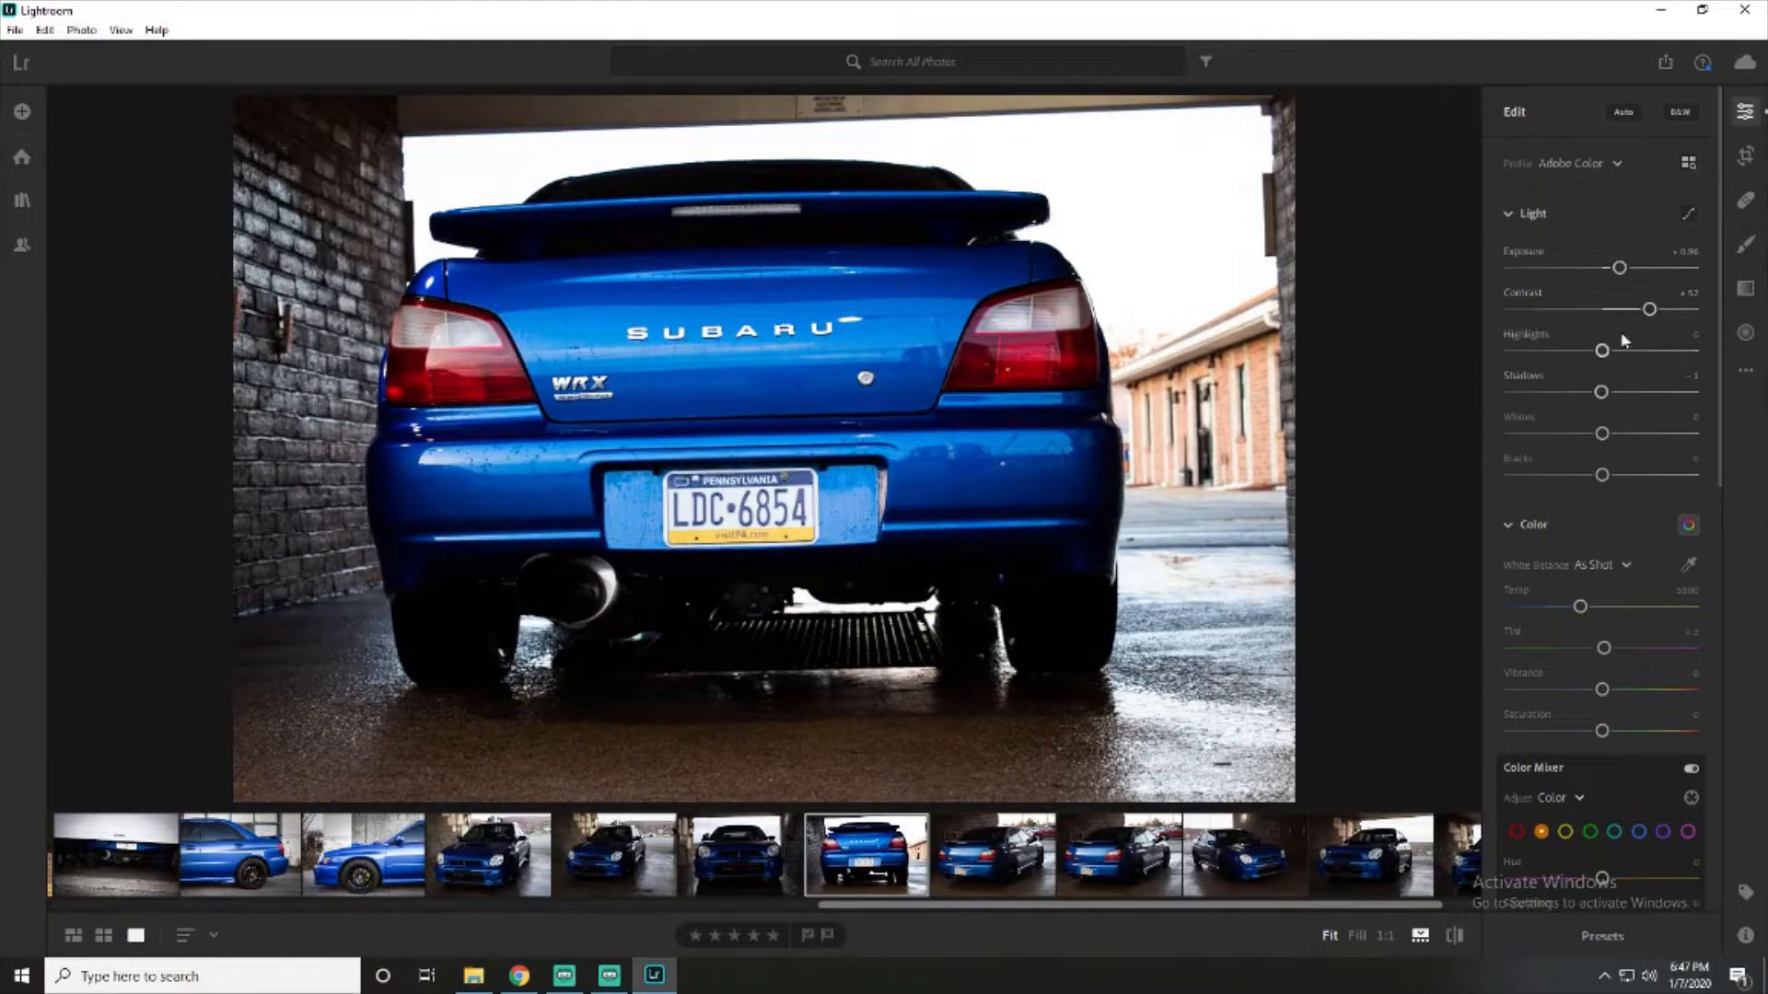
pyautogui.moveTo(1649, 310); pyautogui.dragTo(1647, 312)
pyautogui.moveTo(1618, 267); pyautogui.dragTo(1613, 269)
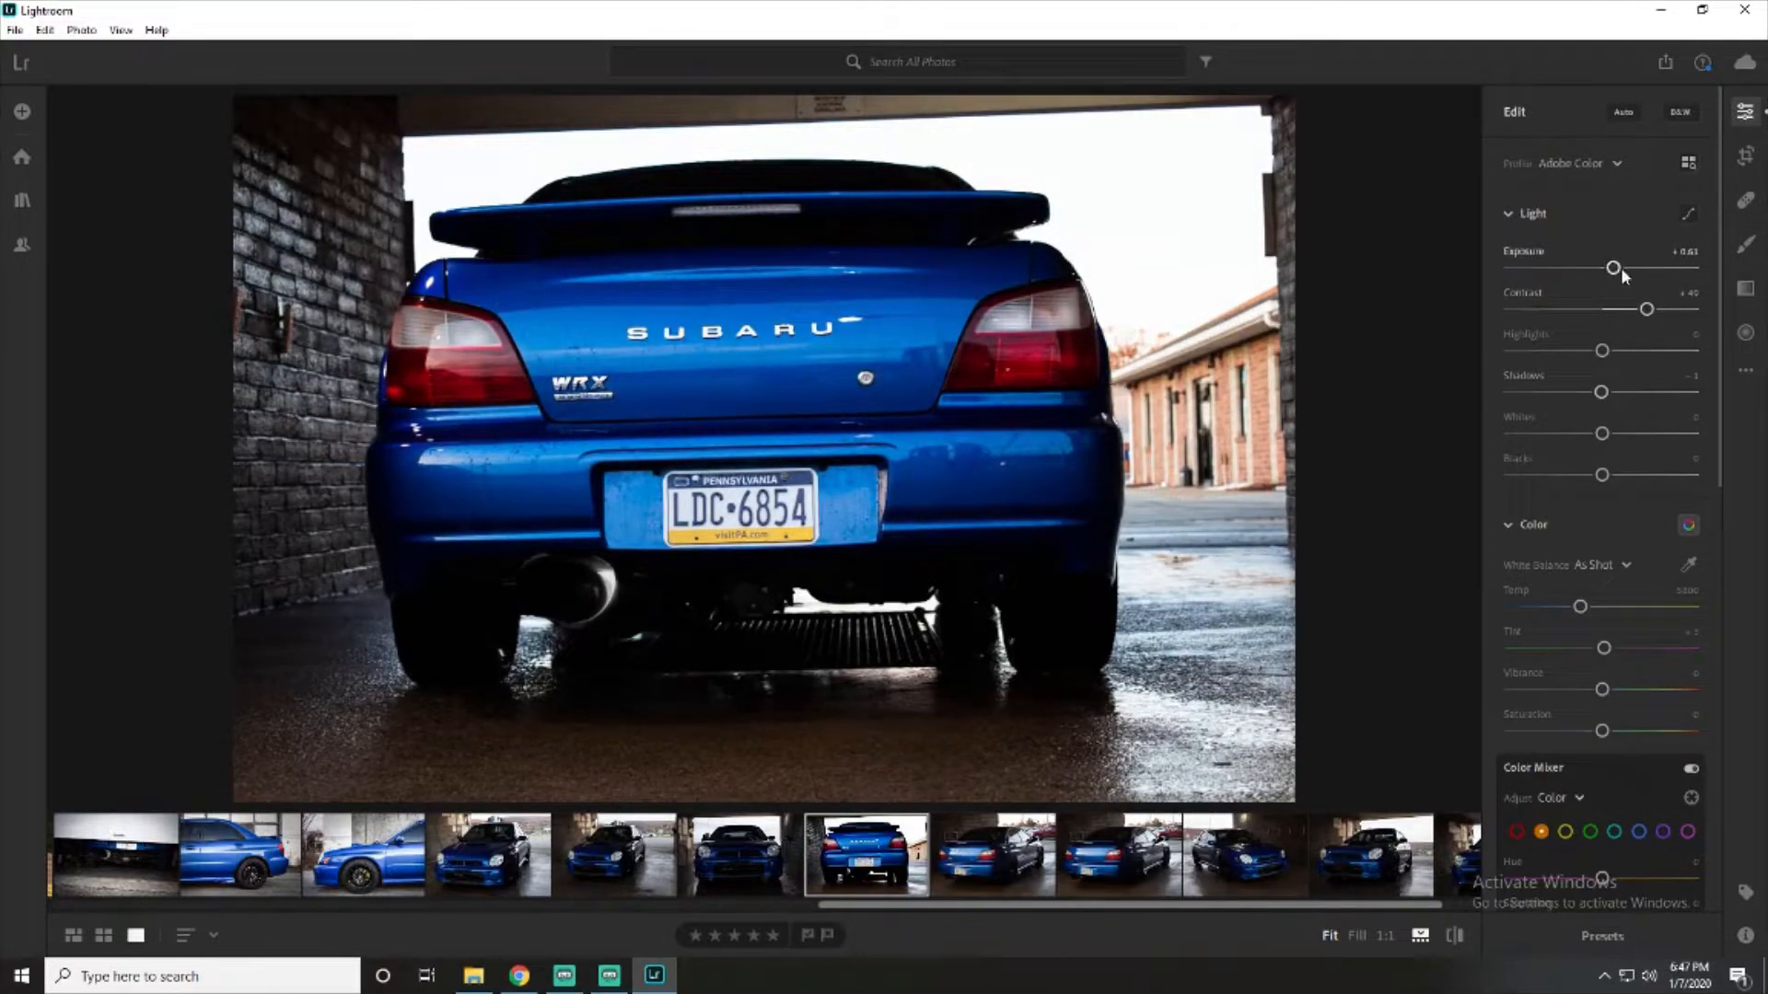
pyautogui.moveTo(1602, 351); pyautogui.dragTo(1548, 372)
pyautogui.moveTo(1655, 311); pyautogui.dragTo(1610, 280)
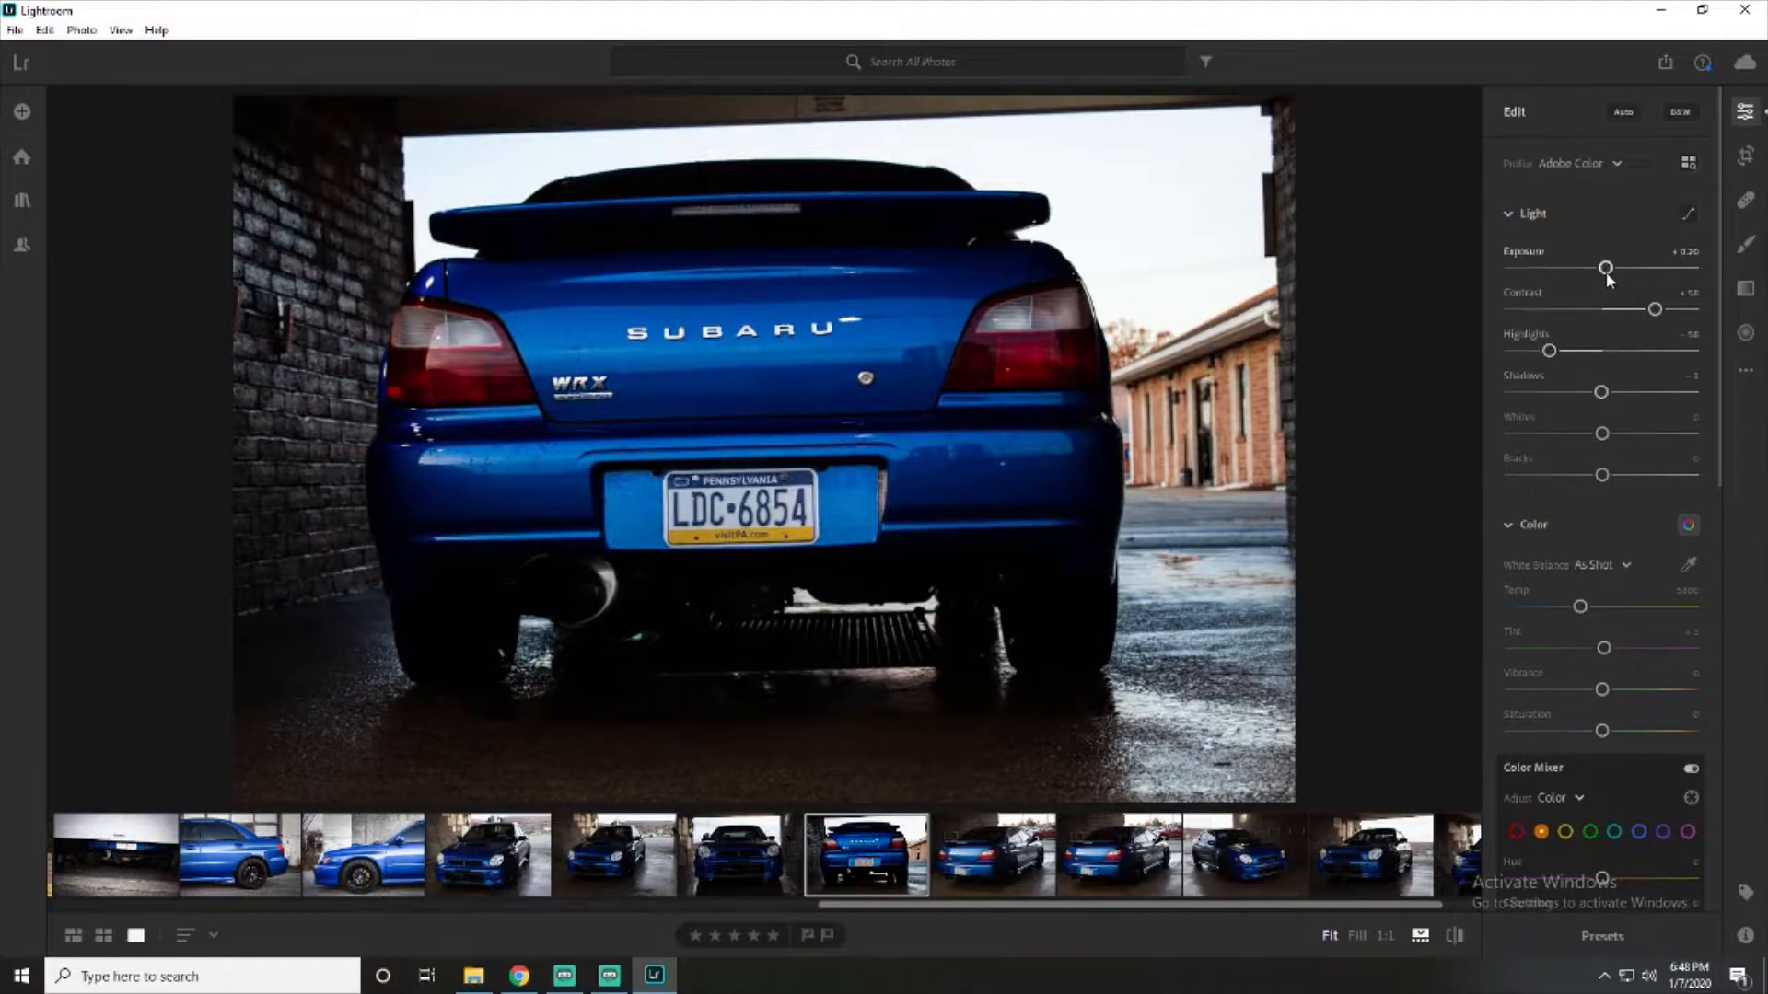
# - Brighten the photo's darker tones and whites with shadows +65, whites +48 and blacks +55
pyautogui.scroll(-2, 1620, 477)
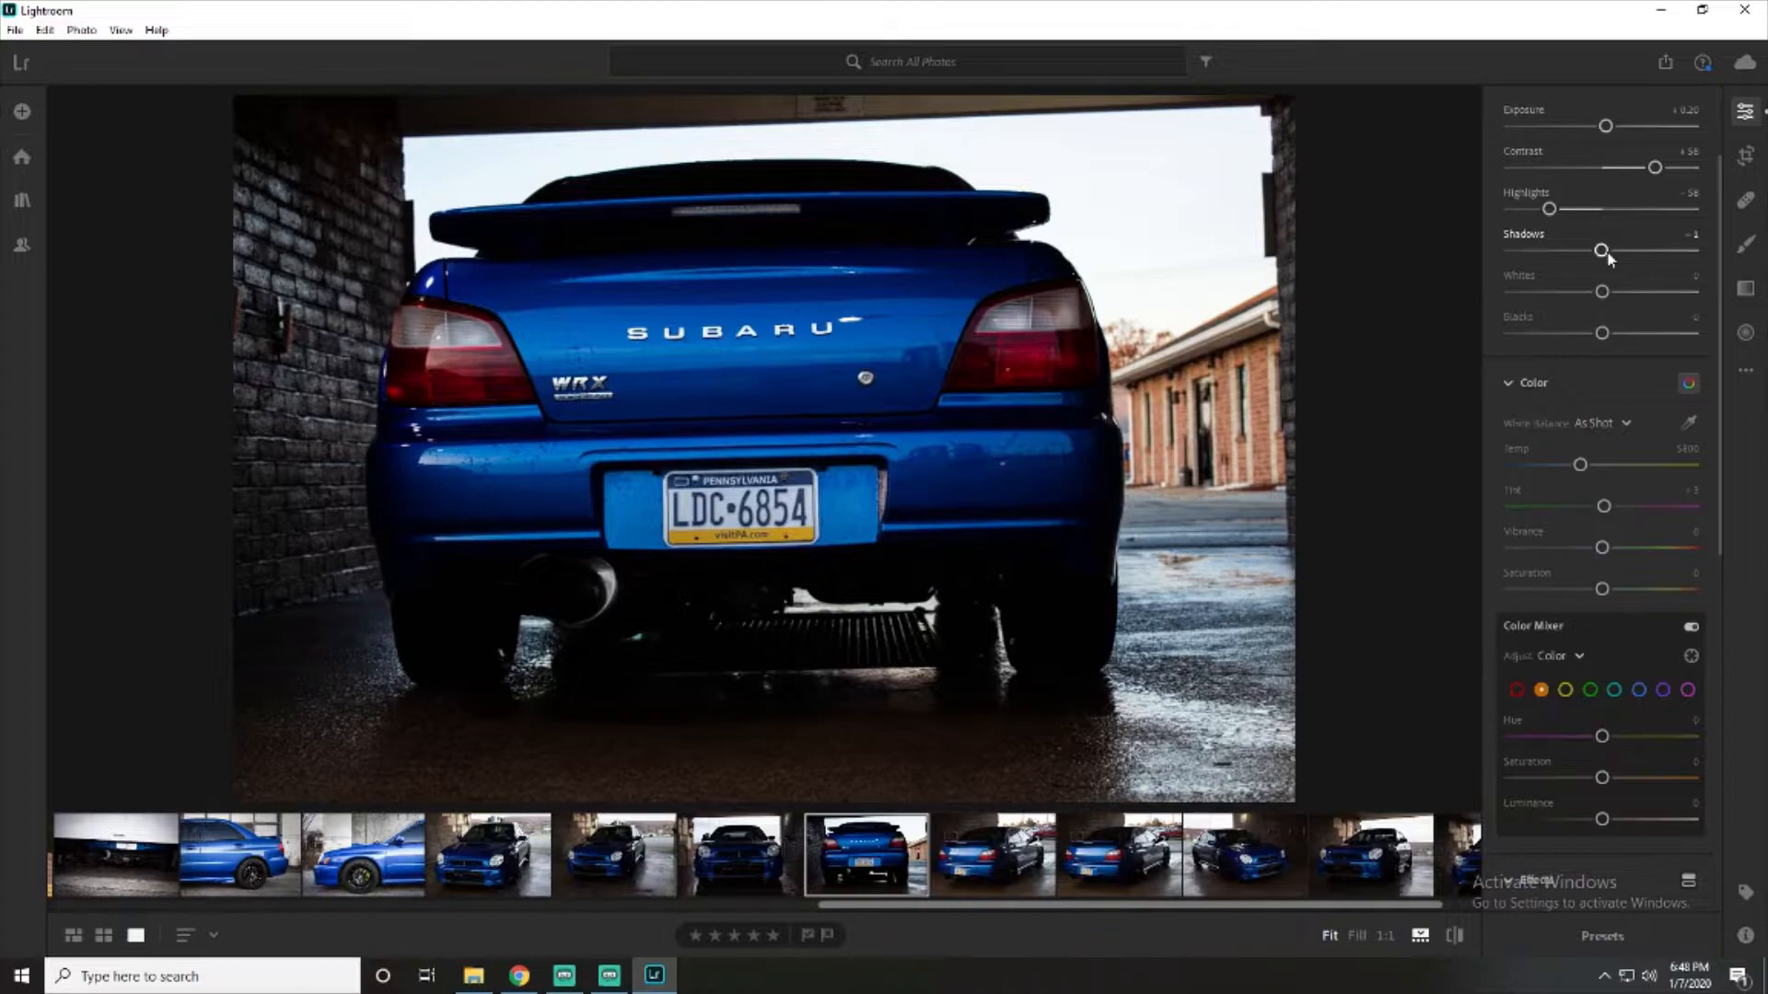
pyautogui.moveTo(1606, 251); pyautogui.dragTo(1666, 258)
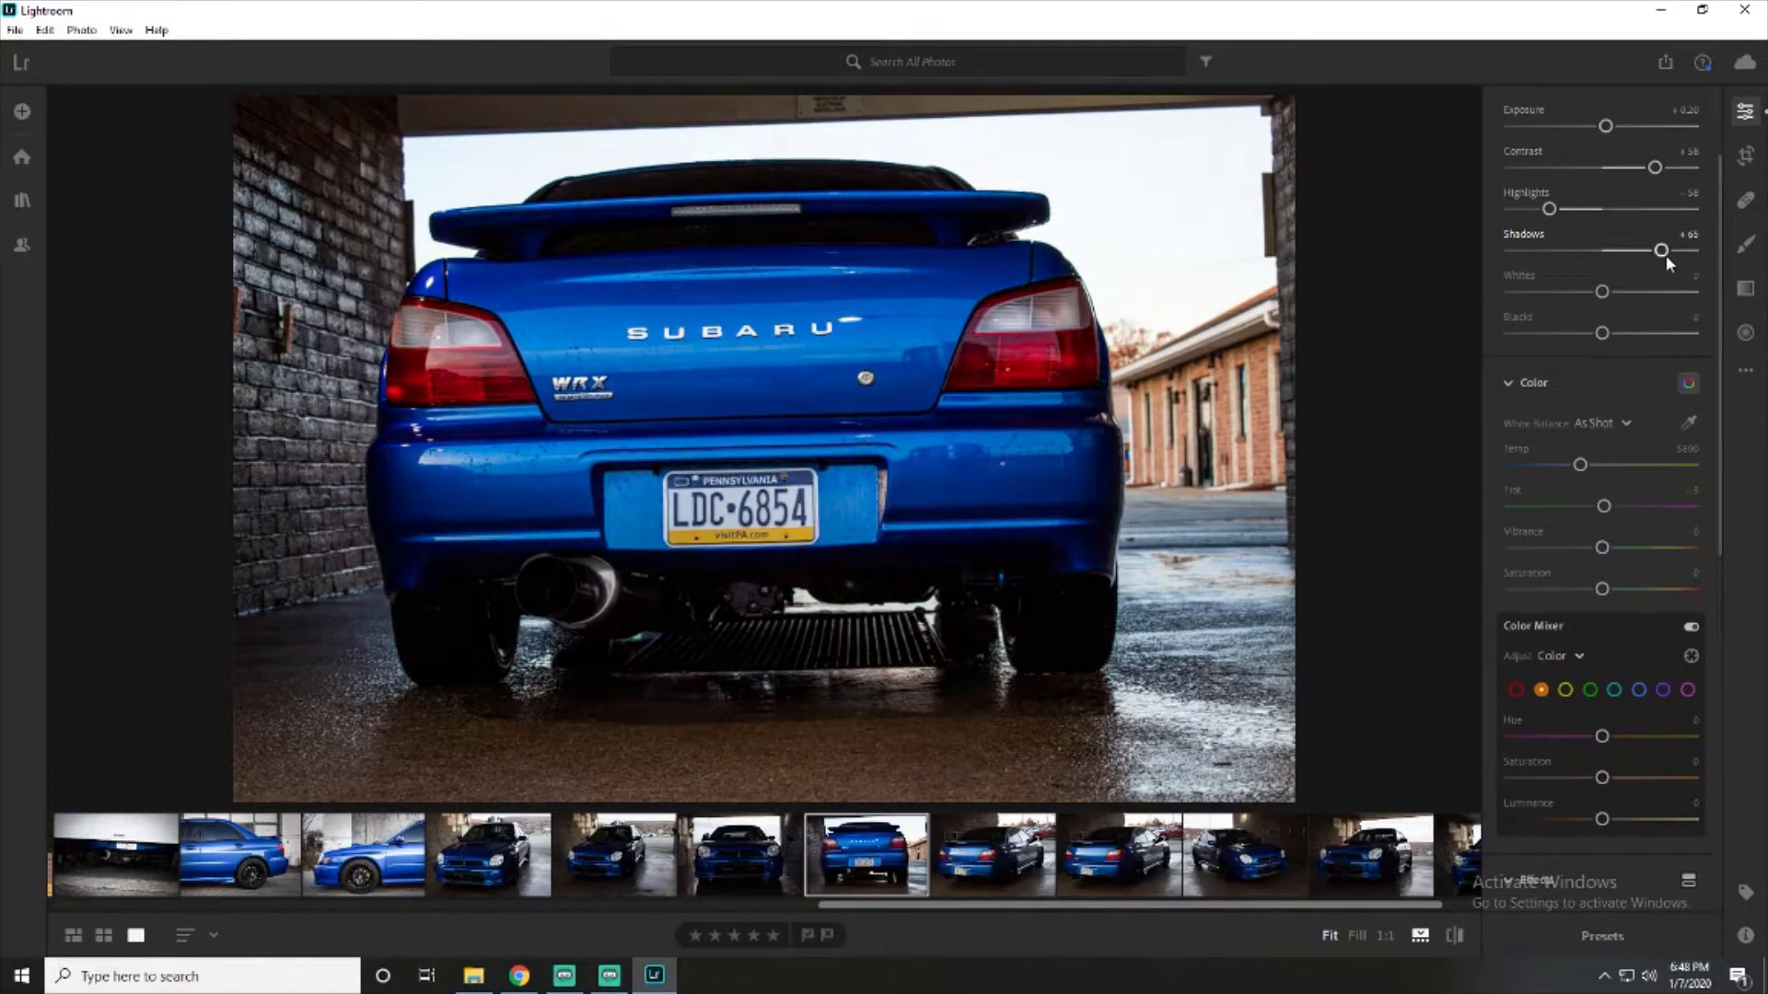
pyautogui.scroll(-3, 1599, 203)
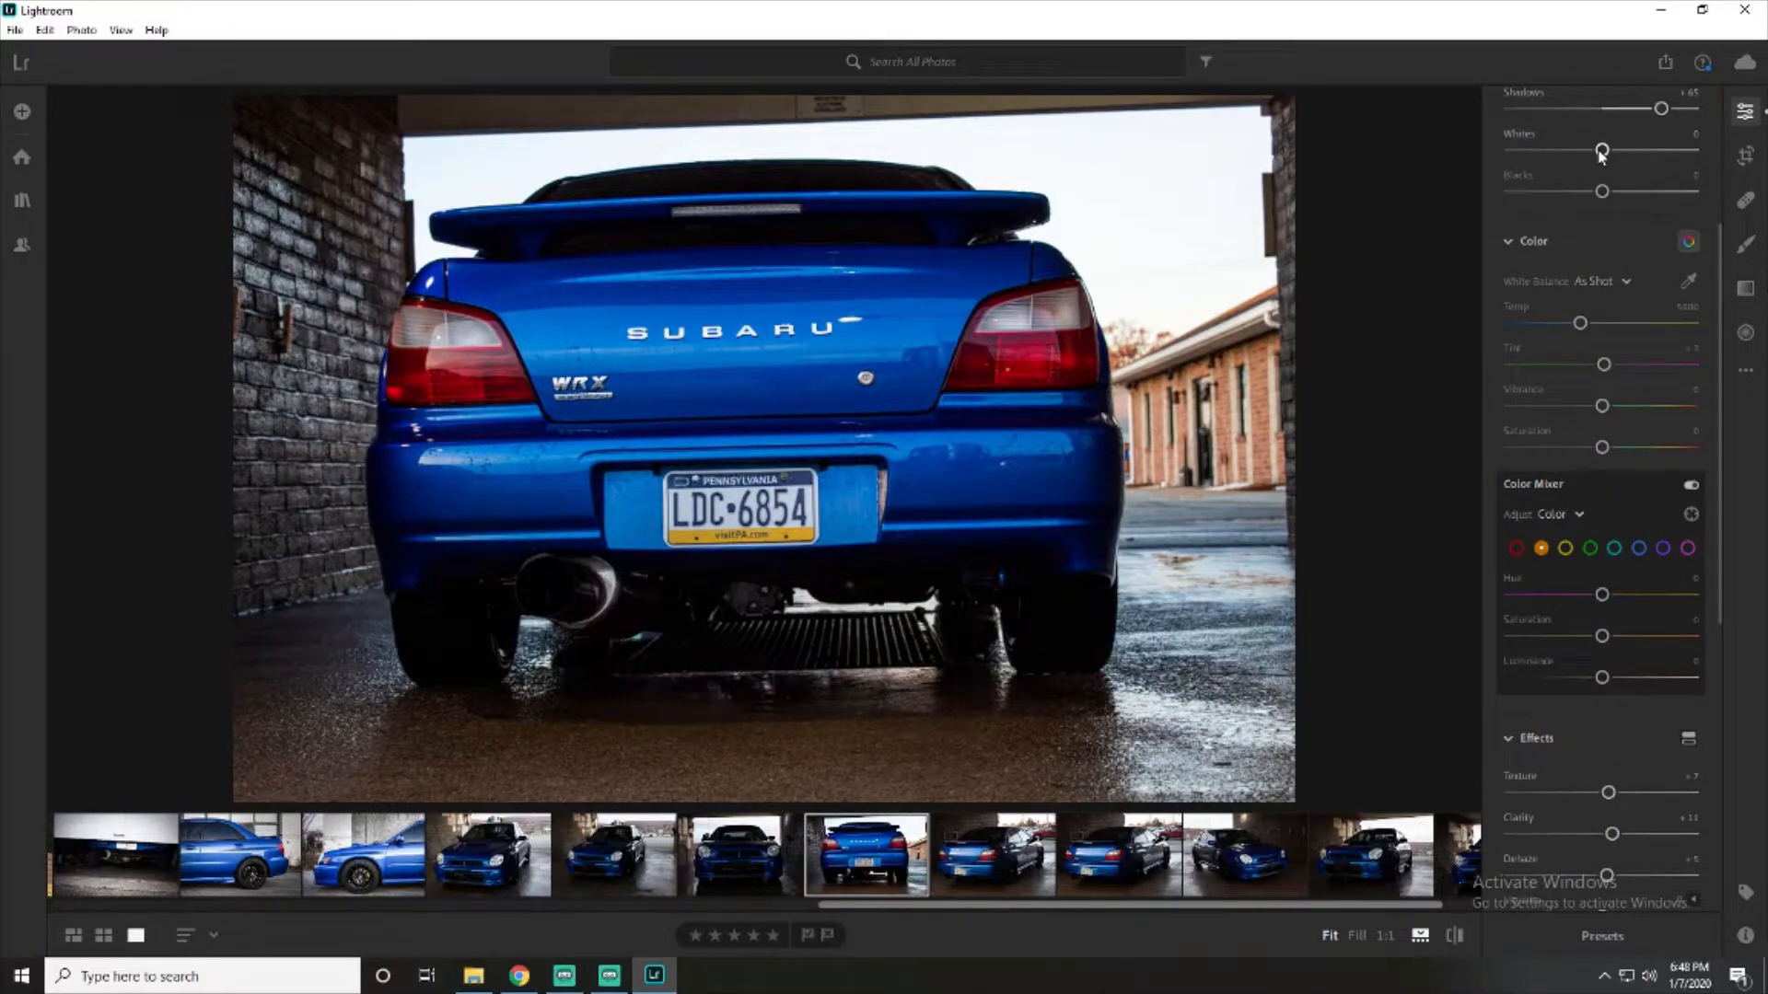
pyautogui.moveTo(1600, 155); pyautogui.dragTo(1637, 202)
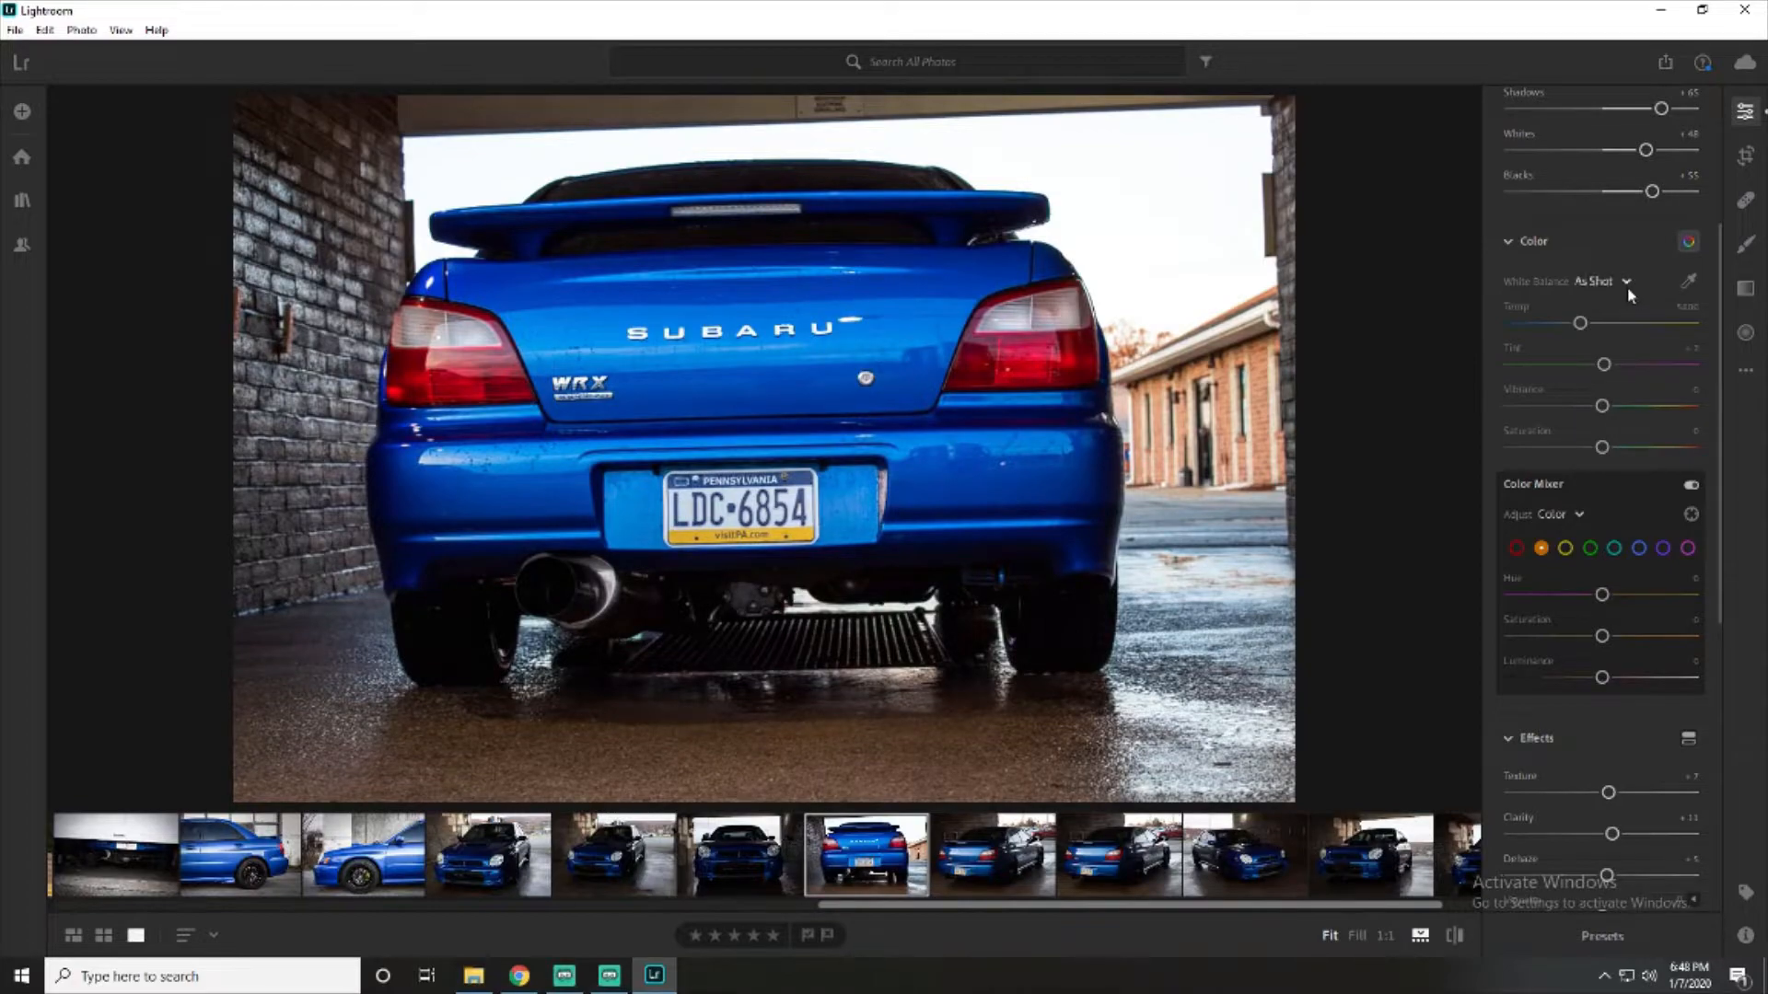
# - Raise both the texture and the clarity of the rear view photo to +100
pyautogui.scroll(-2, 1606, 322)
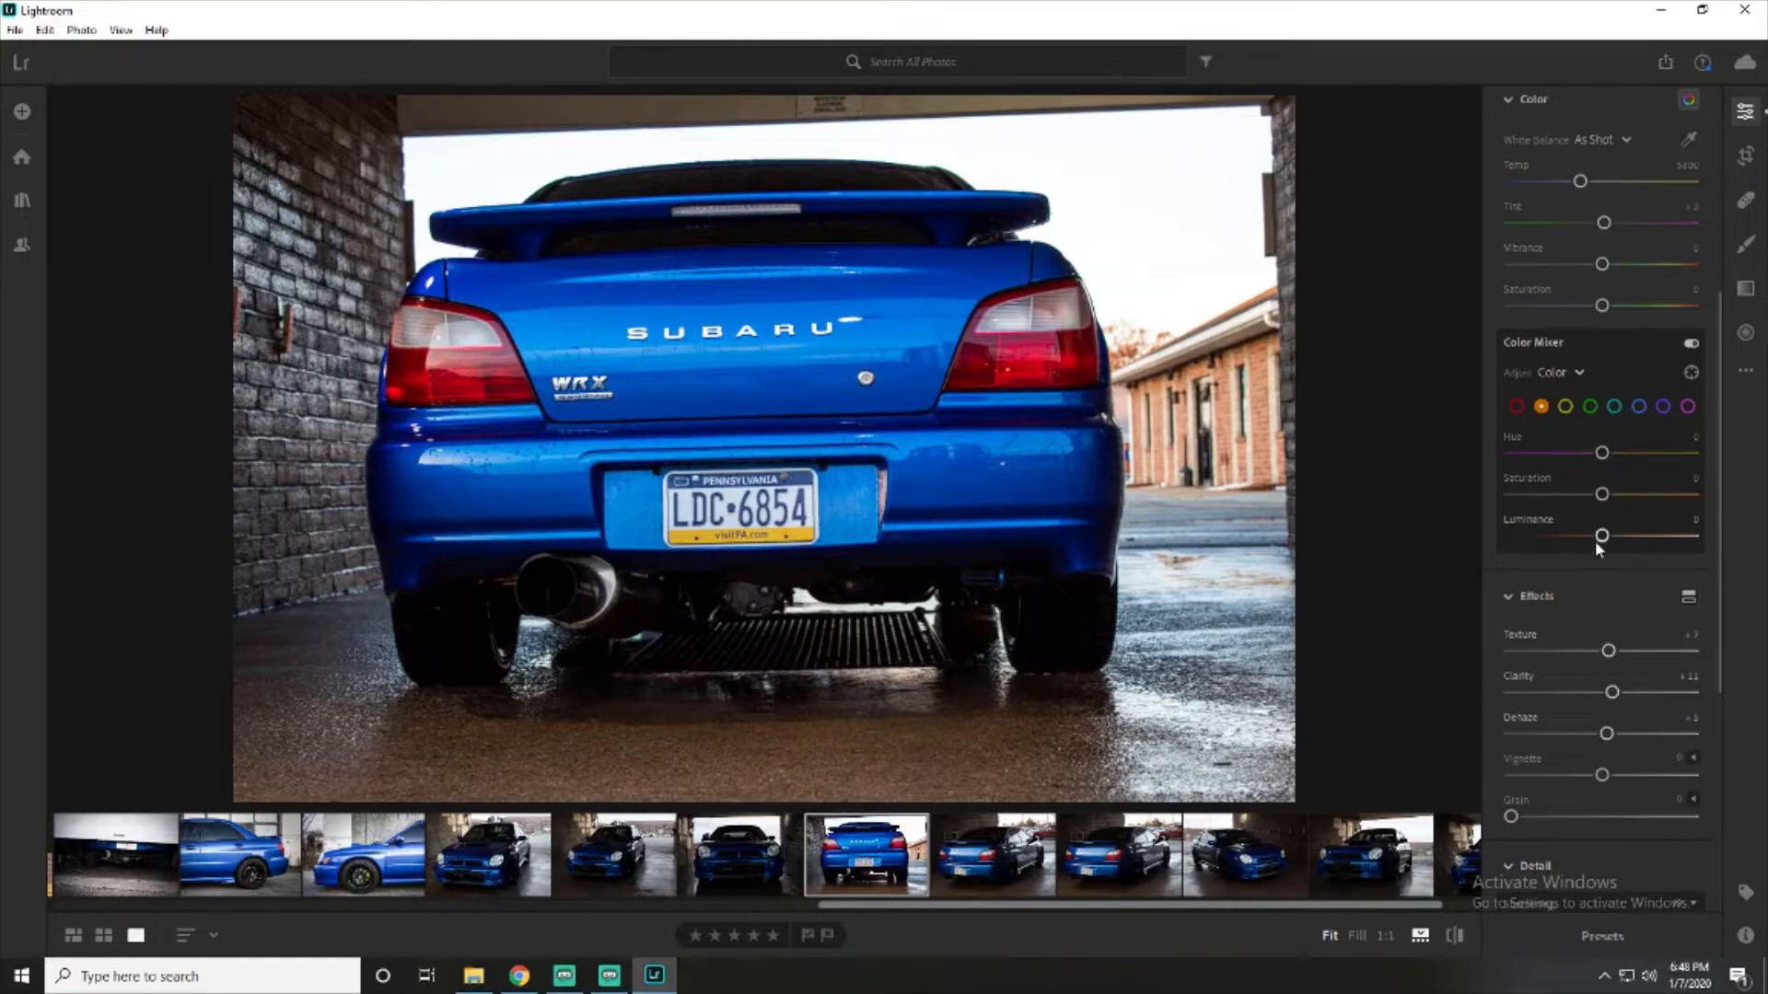
pyautogui.scroll(-4, 1595, 539)
pyautogui.scroll(1, 1593, 512)
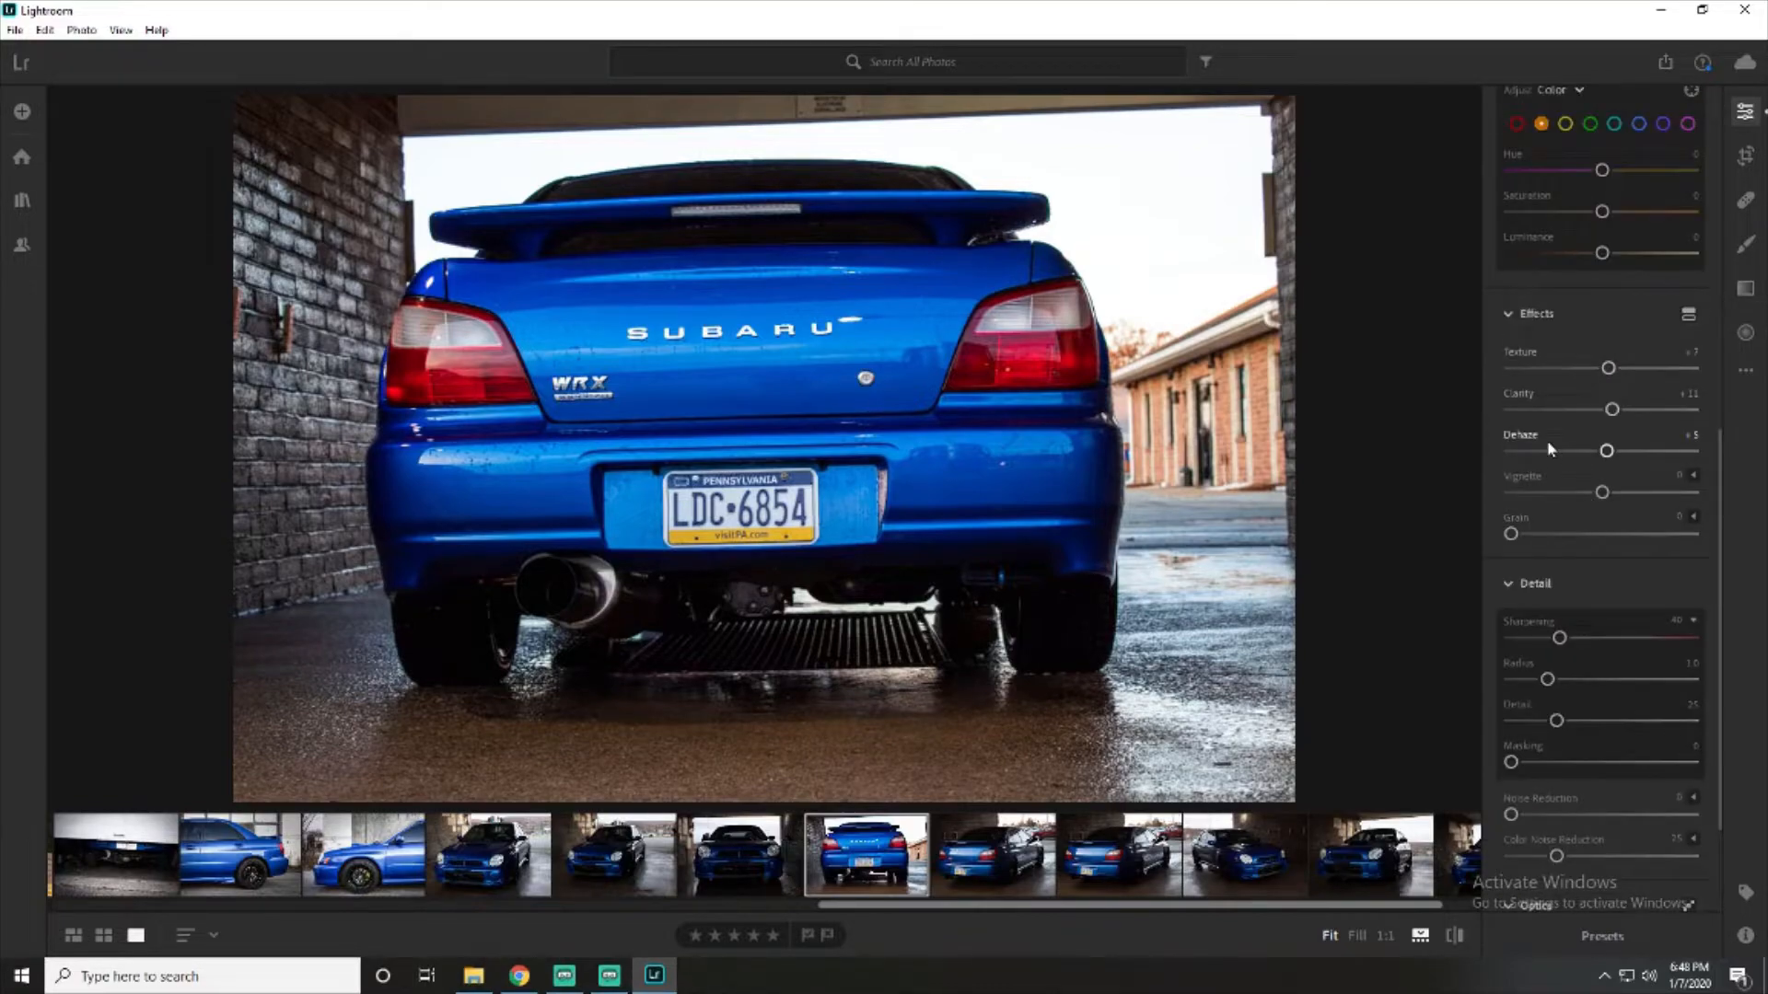
pyautogui.scroll(5, 1534, 433)
pyautogui.click(1512, 385)
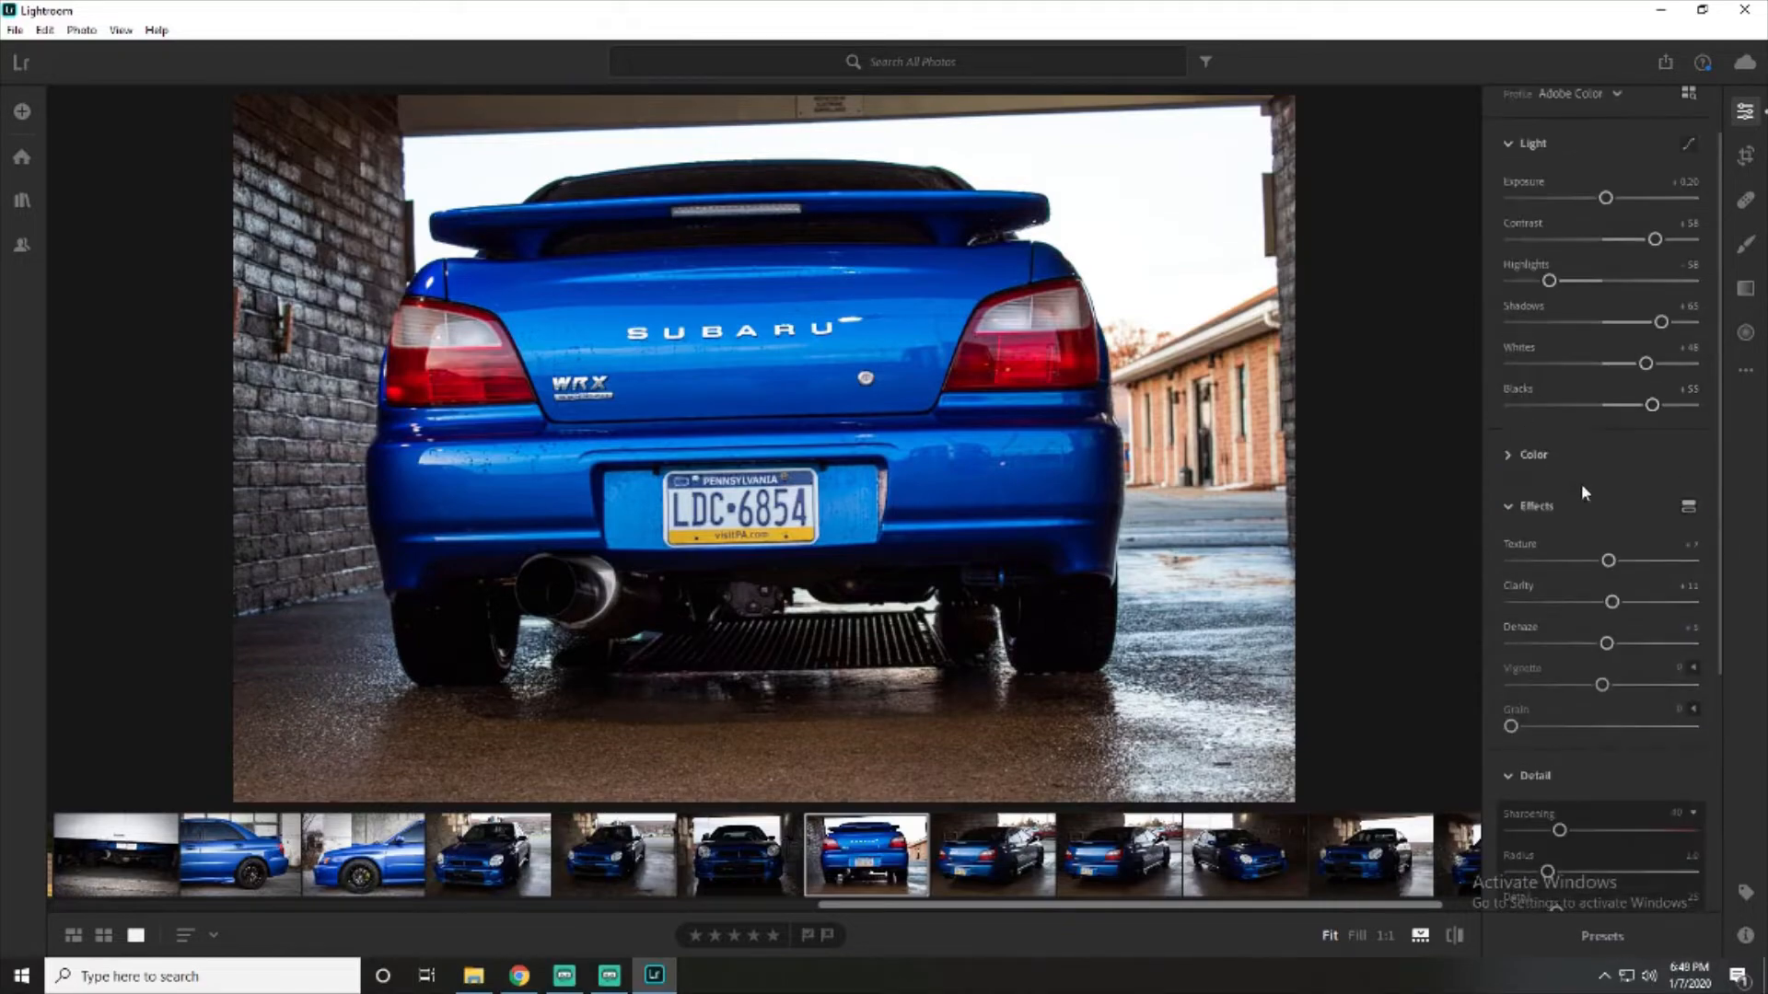
pyautogui.scroll(-4, 1591, 502)
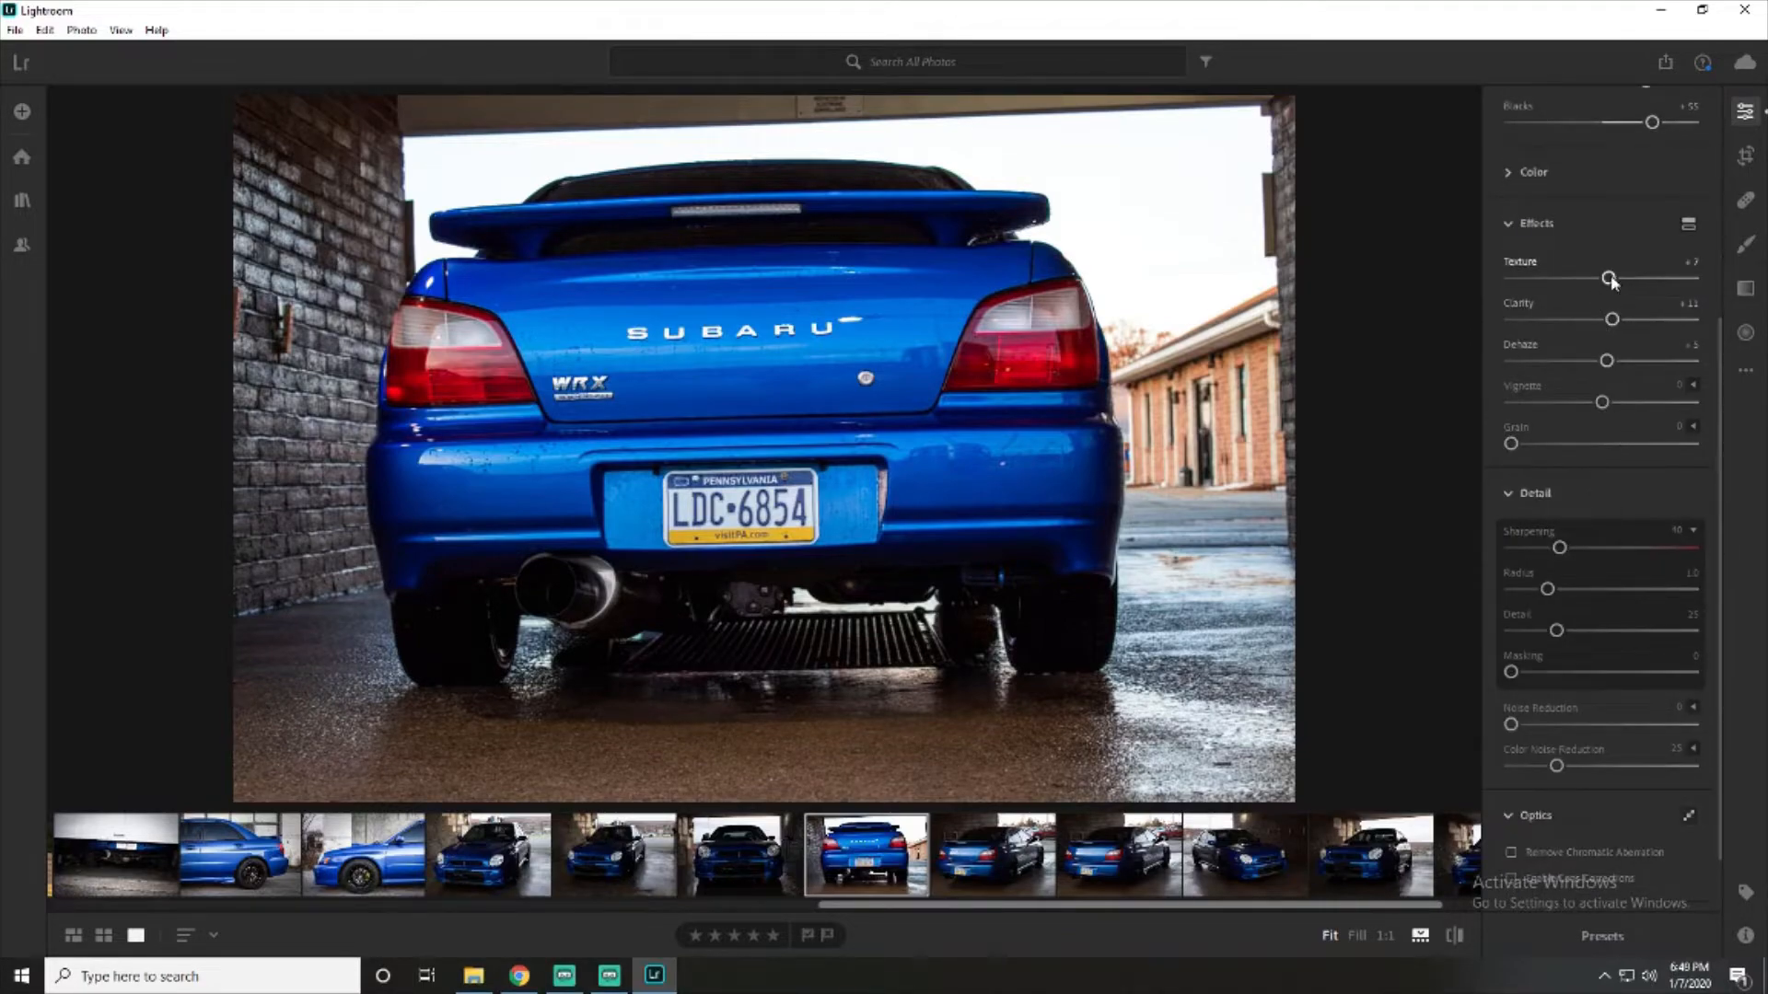
pyautogui.moveTo(1609, 279); pyautogui.dragTo(1727, 337)
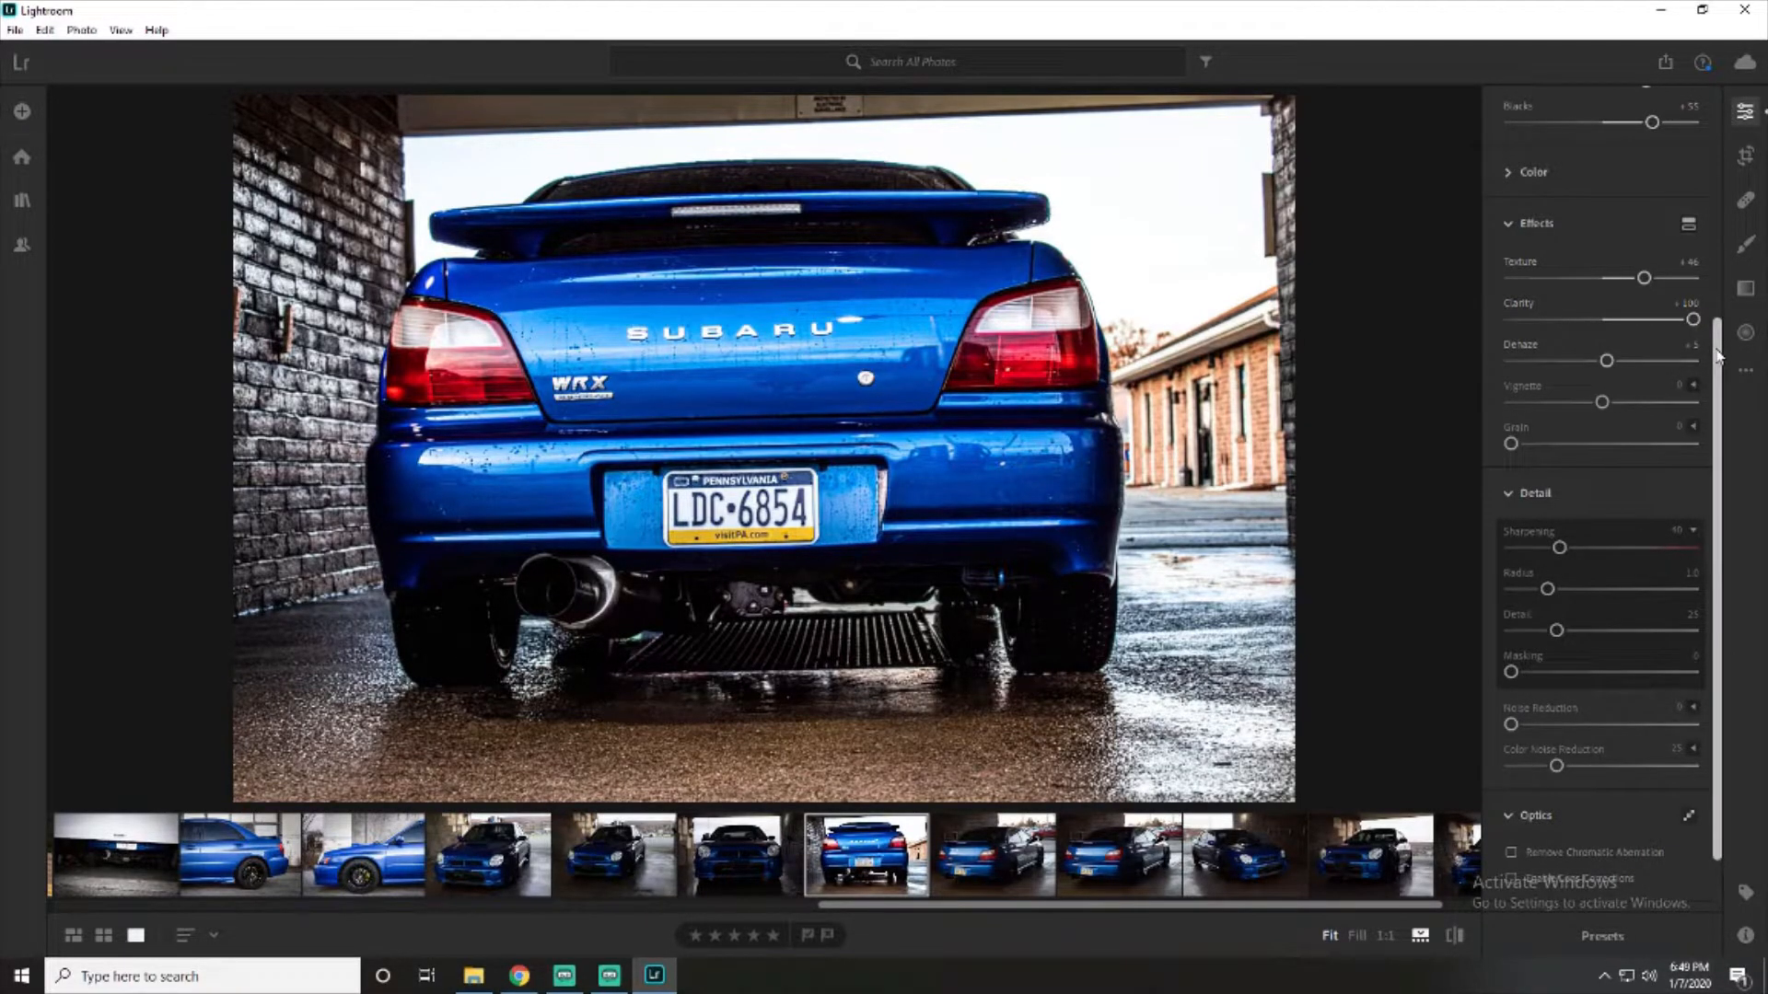
pyautogui.moveTo(1695, 320)
pyautogui.mouseDown()
pyautogui.moveTo(1668, 329)
pyautogui.moveTo(1707, 330)
pyautogui.mouseUp()
pyautogui.moveTo(1643, 278); pyautogui.dragTo(1710, 293)
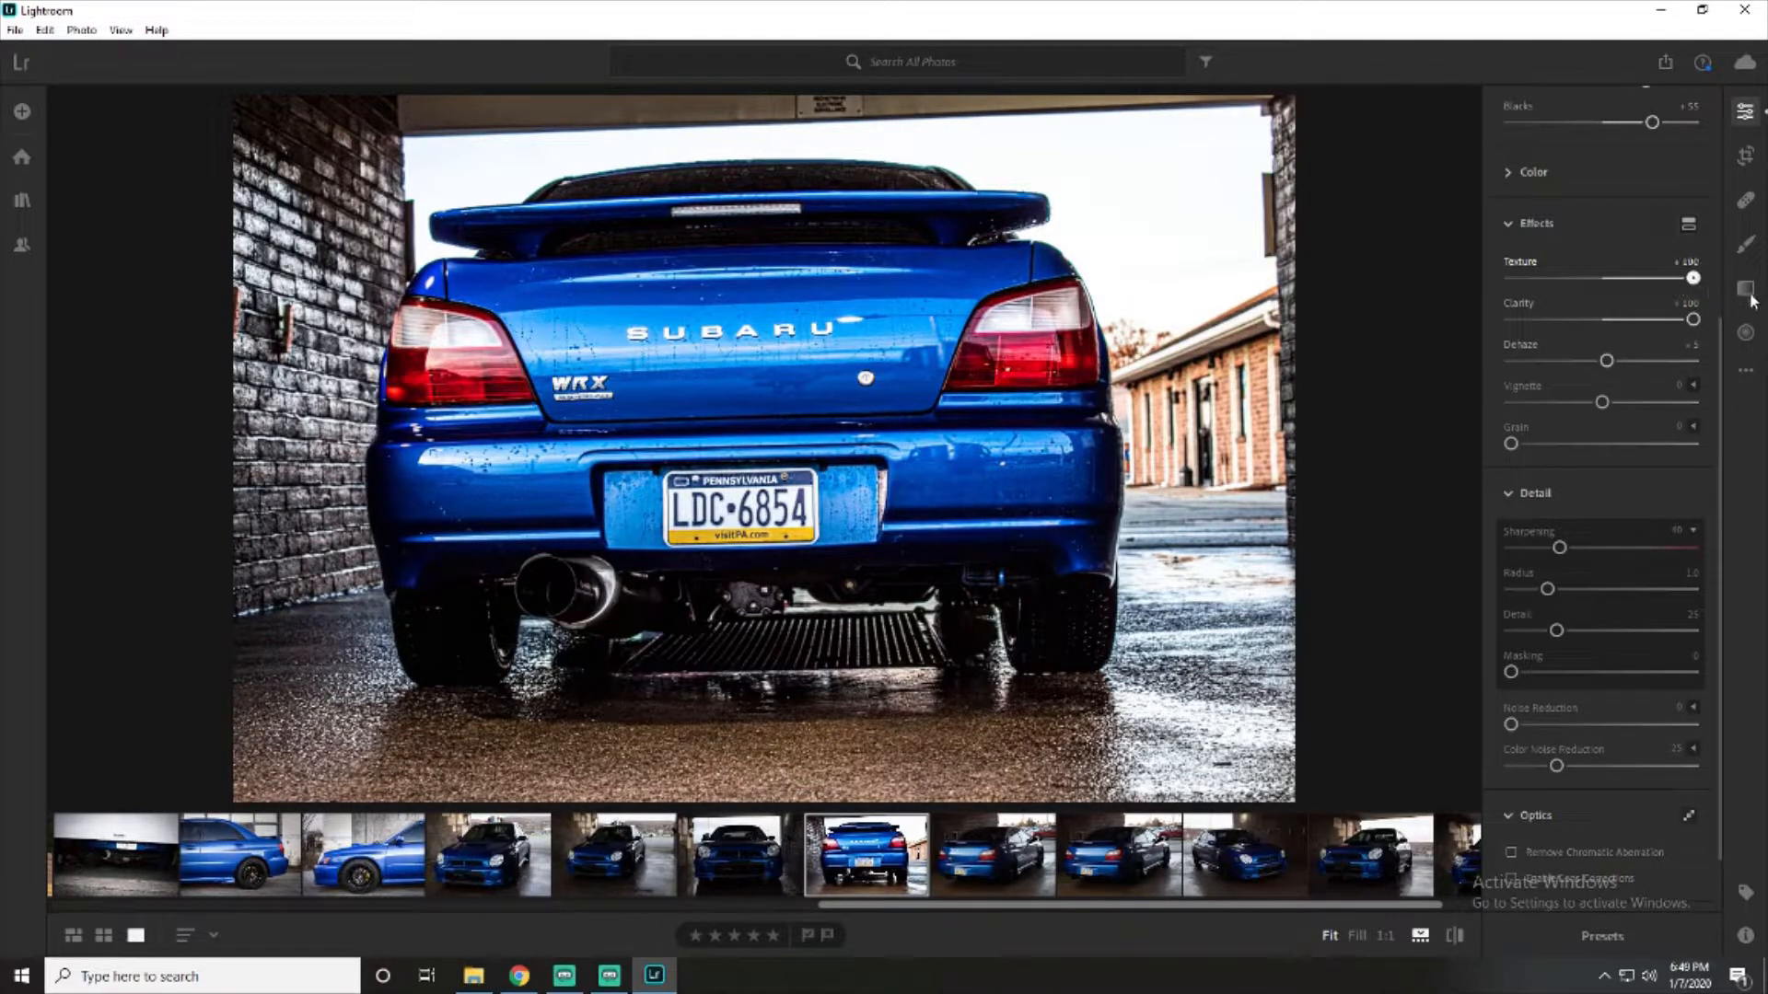
# - Set dehaze to +28 and darken the photo's edges with a vignette of -35, keeping grain at 0
pyautogui.scroll(-2, 1570, 417)
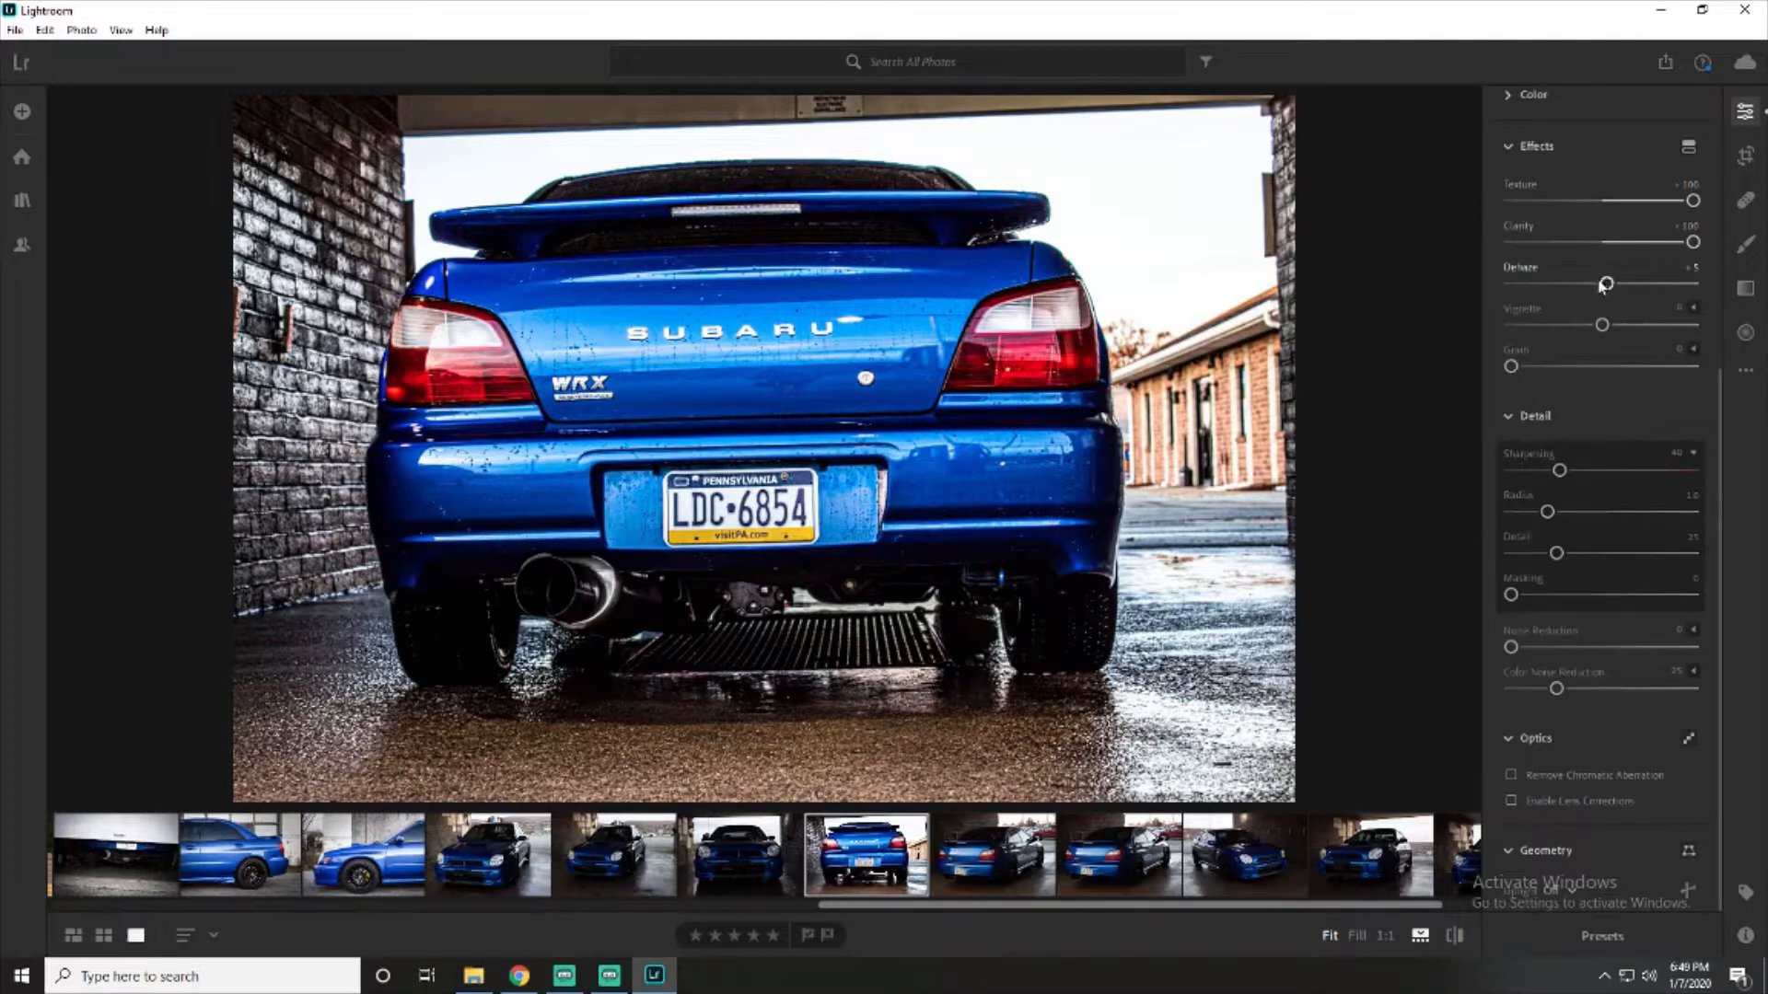
pyautogui.moveTo(1609, 284)
pyautogui.mouseDown()
pyautogui.moveTo(1653, 286)
pyautogui.moveTo(1579, 286)
pyautogui.moveTo(1727, 296)
pyautogui.moveTo(1627, 284)
pyautogui.mouseUp()
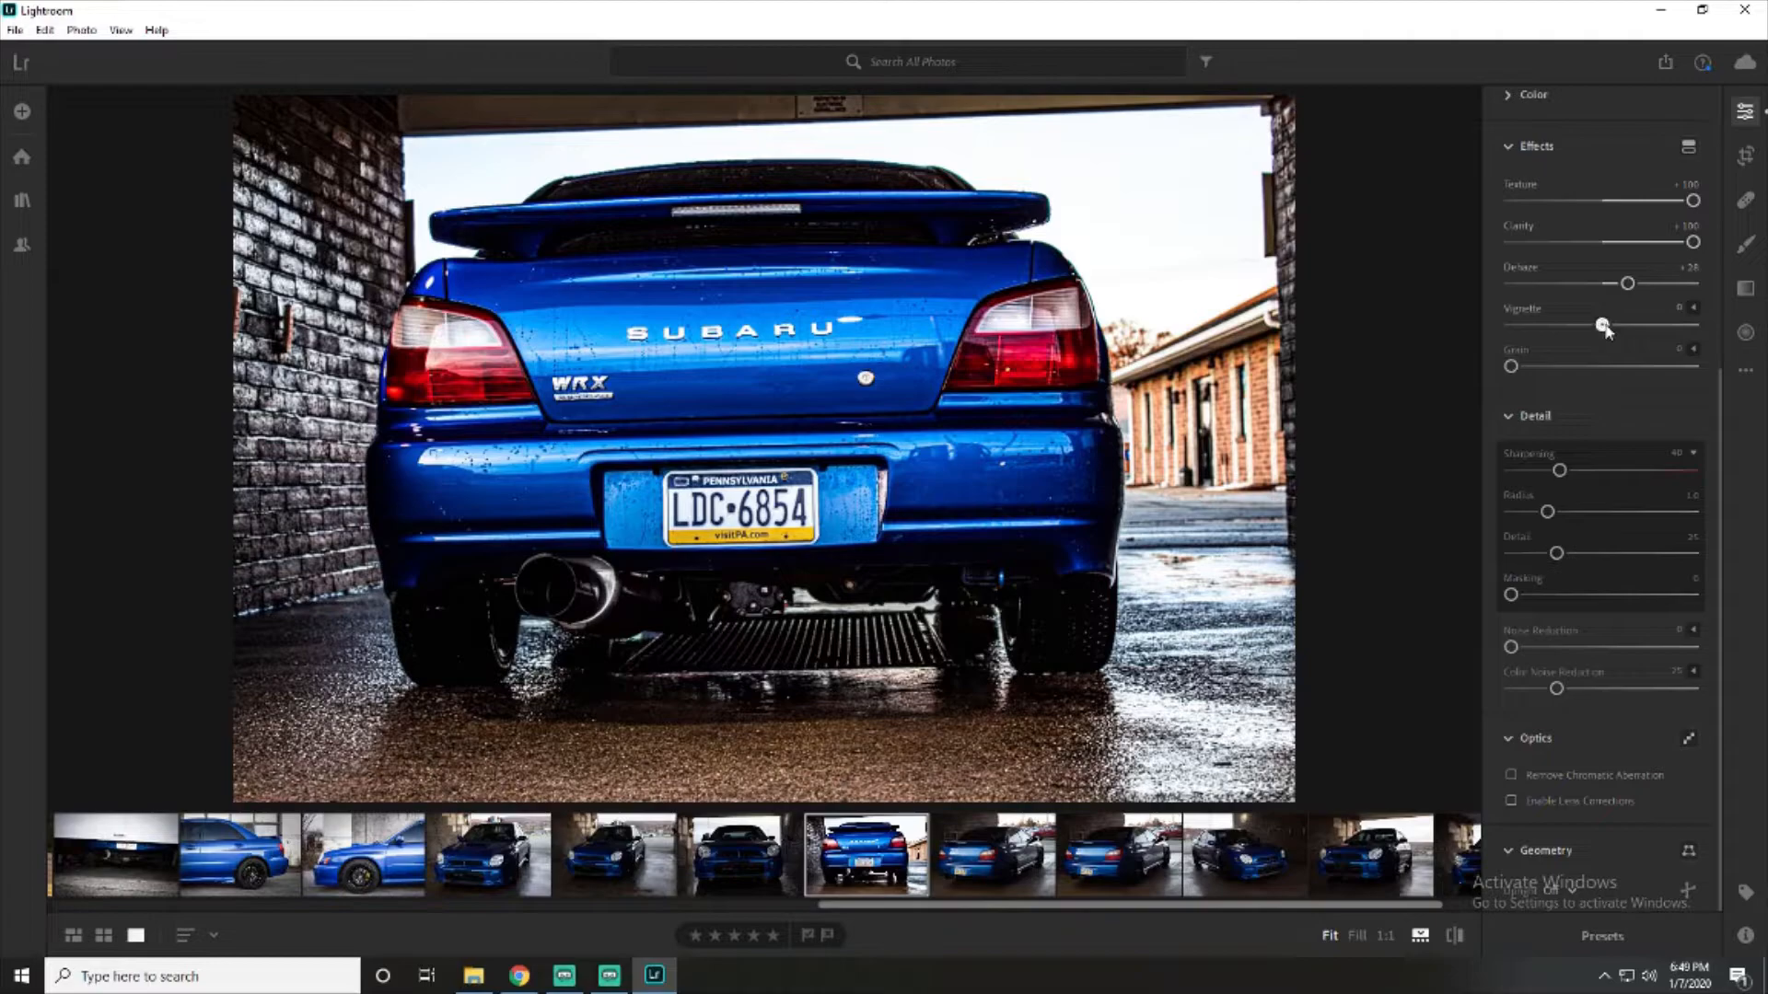
pyautogui.moveTo(1606, 324); pyautogui.dragTo(1573, 330)
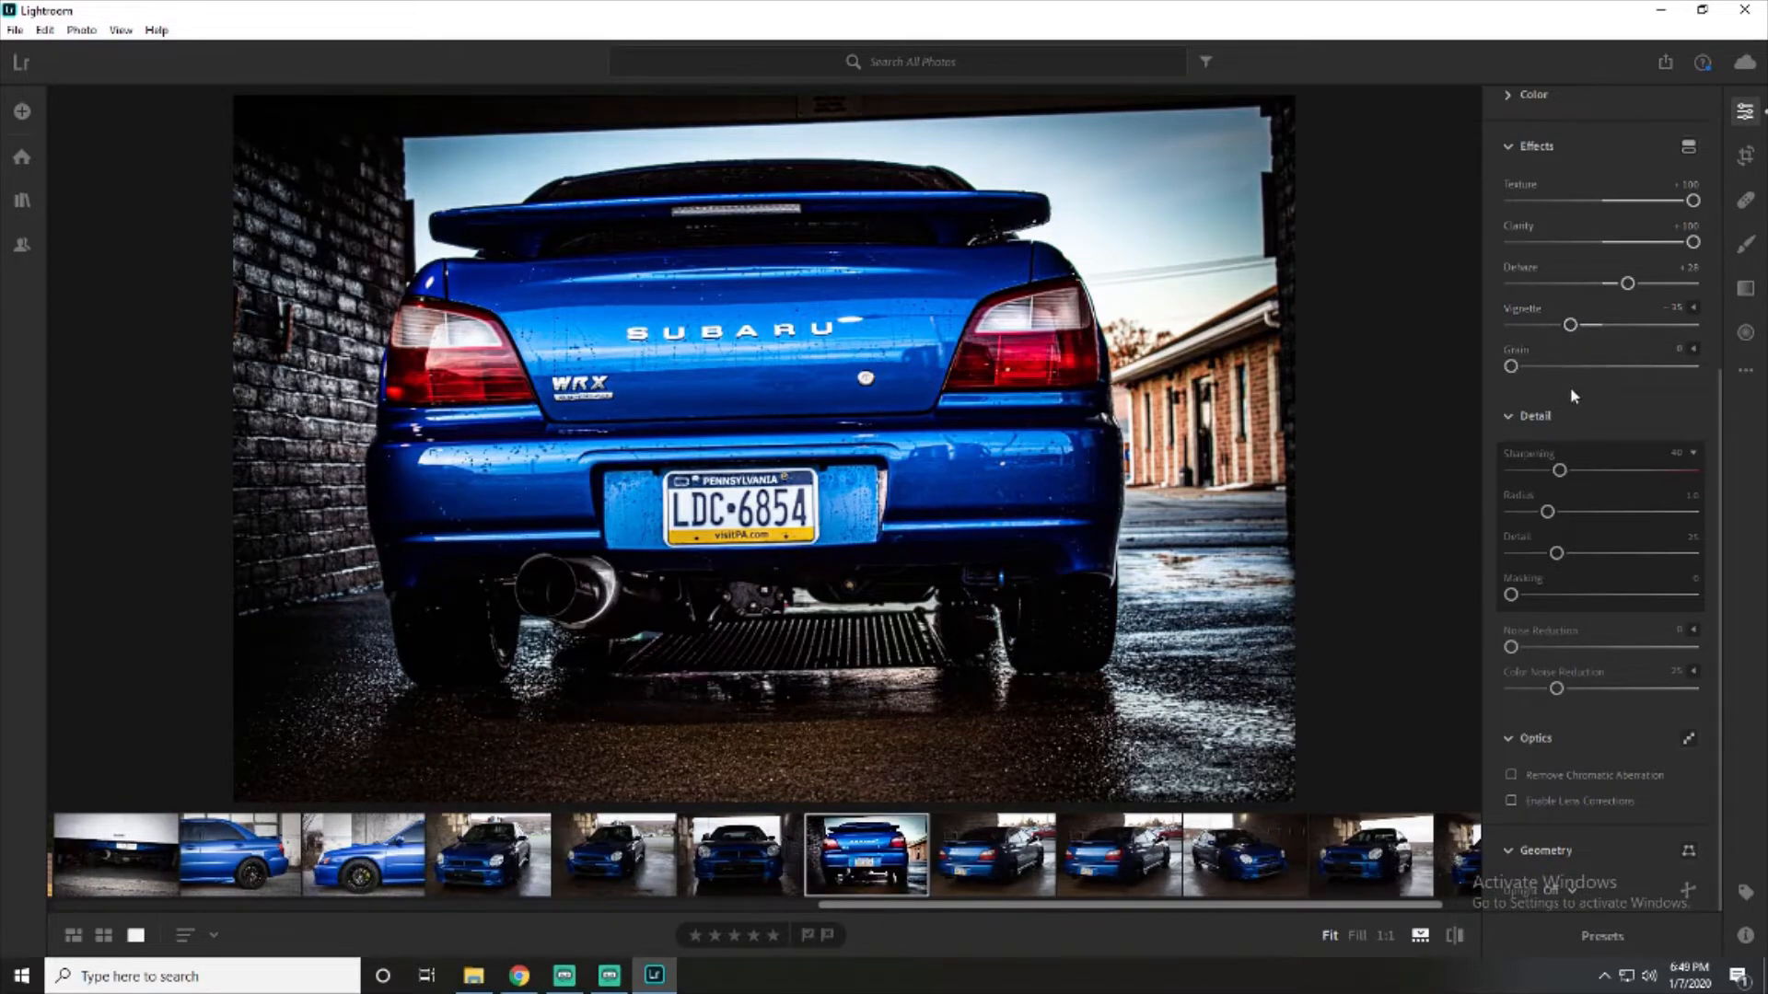
pyautogui.moveTo(1511, 366); pyautogui.dragTo(1411, 366)
# - Examine the Color, Detail and Optics settings, toggling chromatic aberration removal on and back off
pyautogui.click(1509, 416)
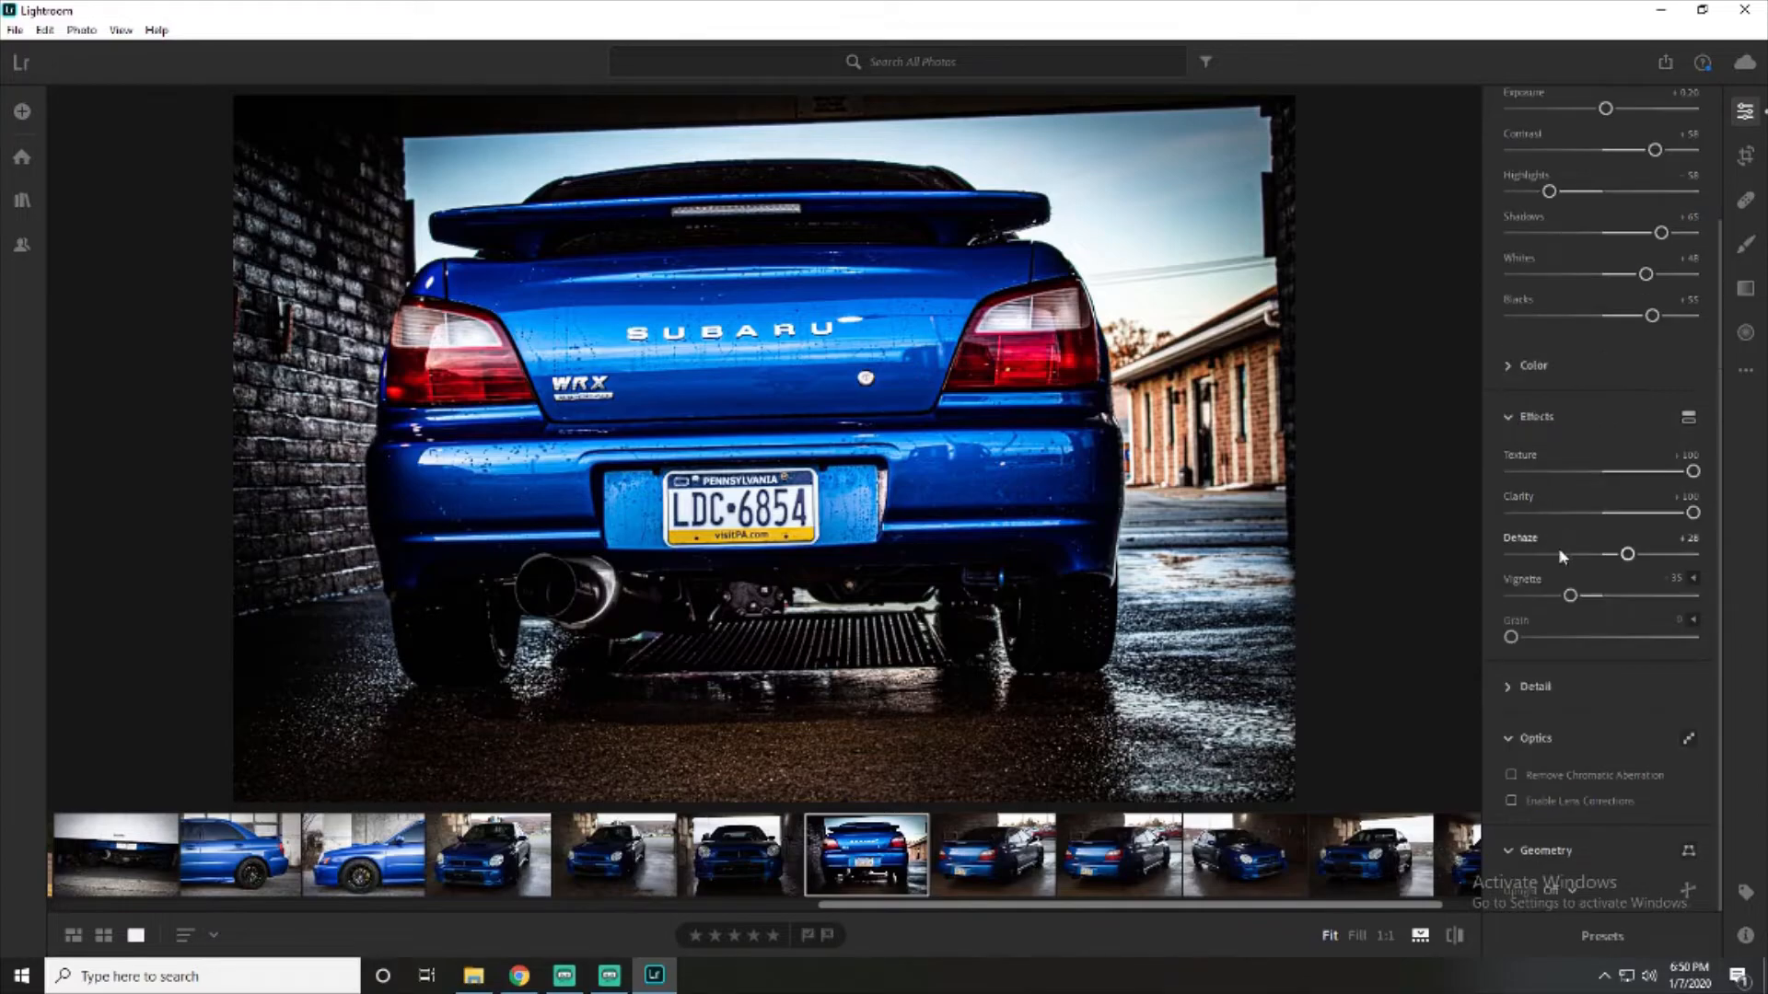
pyautogui.click(1506, 369)
pyautogui.scroll(-1, 1556, 676)
pyautogui.scroll(2, 1547, 663)
pyautogui.scroll(-4, 1539, 659)
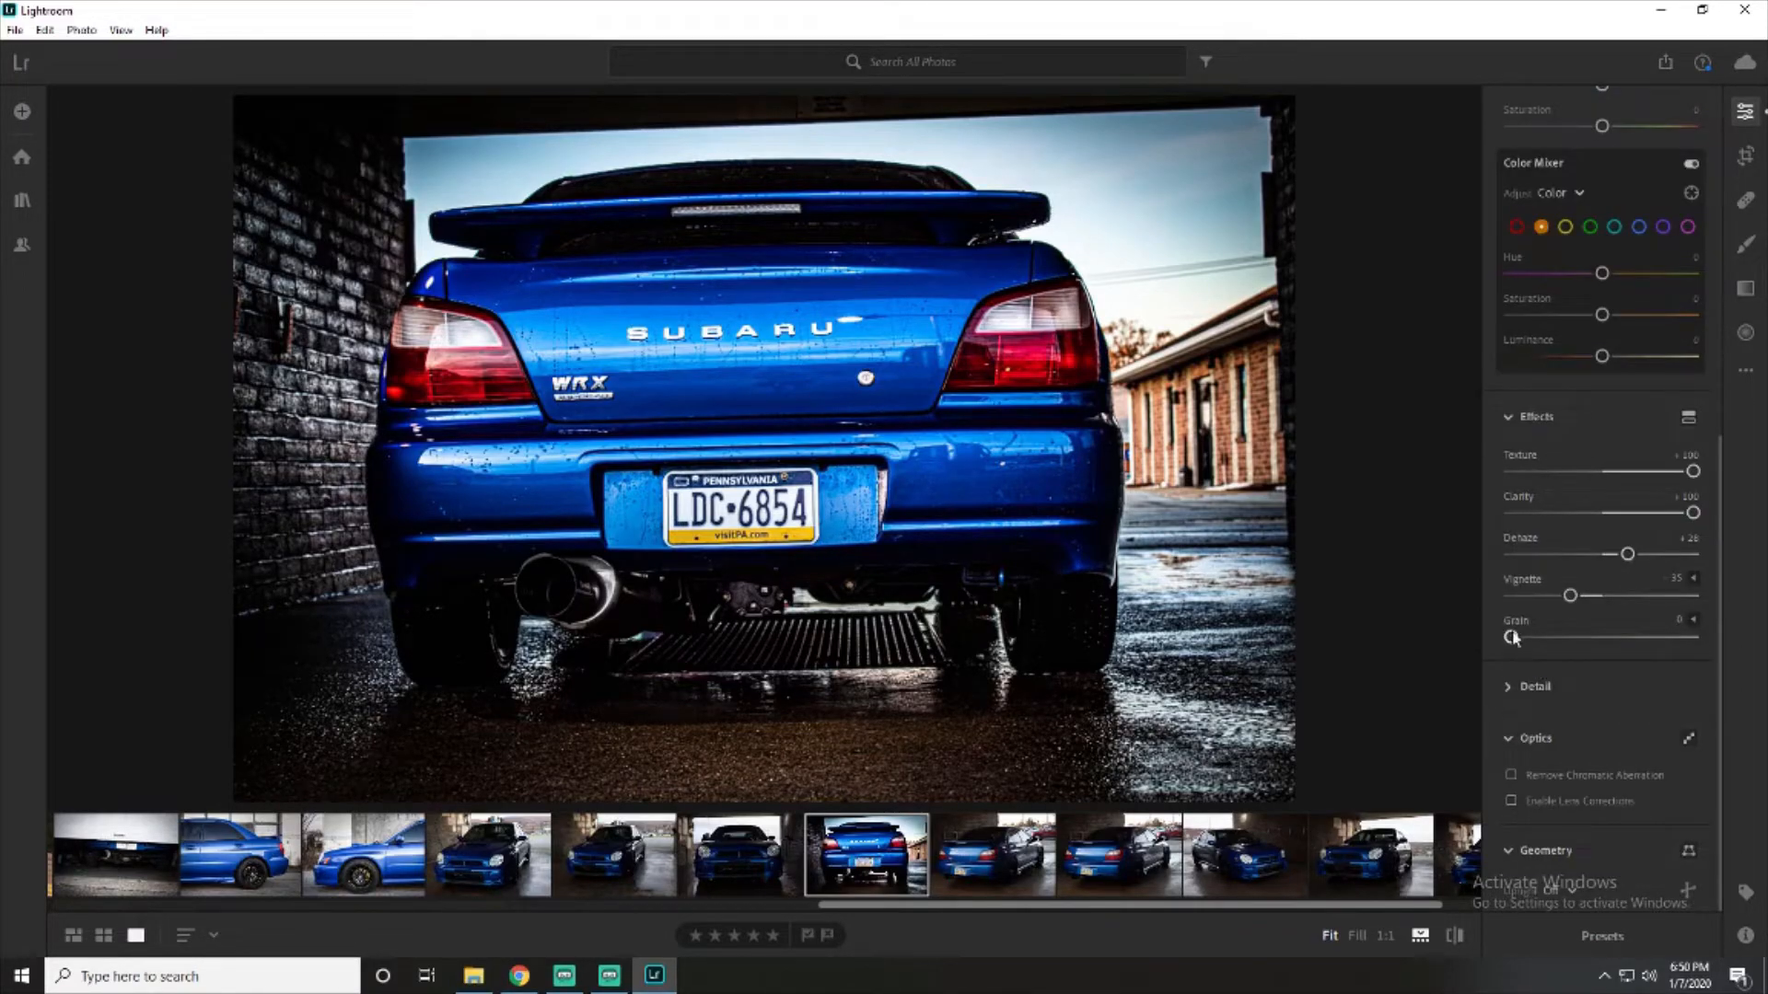
pyautogui.click(1508, 687)
pyautogui.scroll(-3, 1565, 672)
pyautogui.moveTo(1513, 654); pyautogui.dragTo(1412, 650)
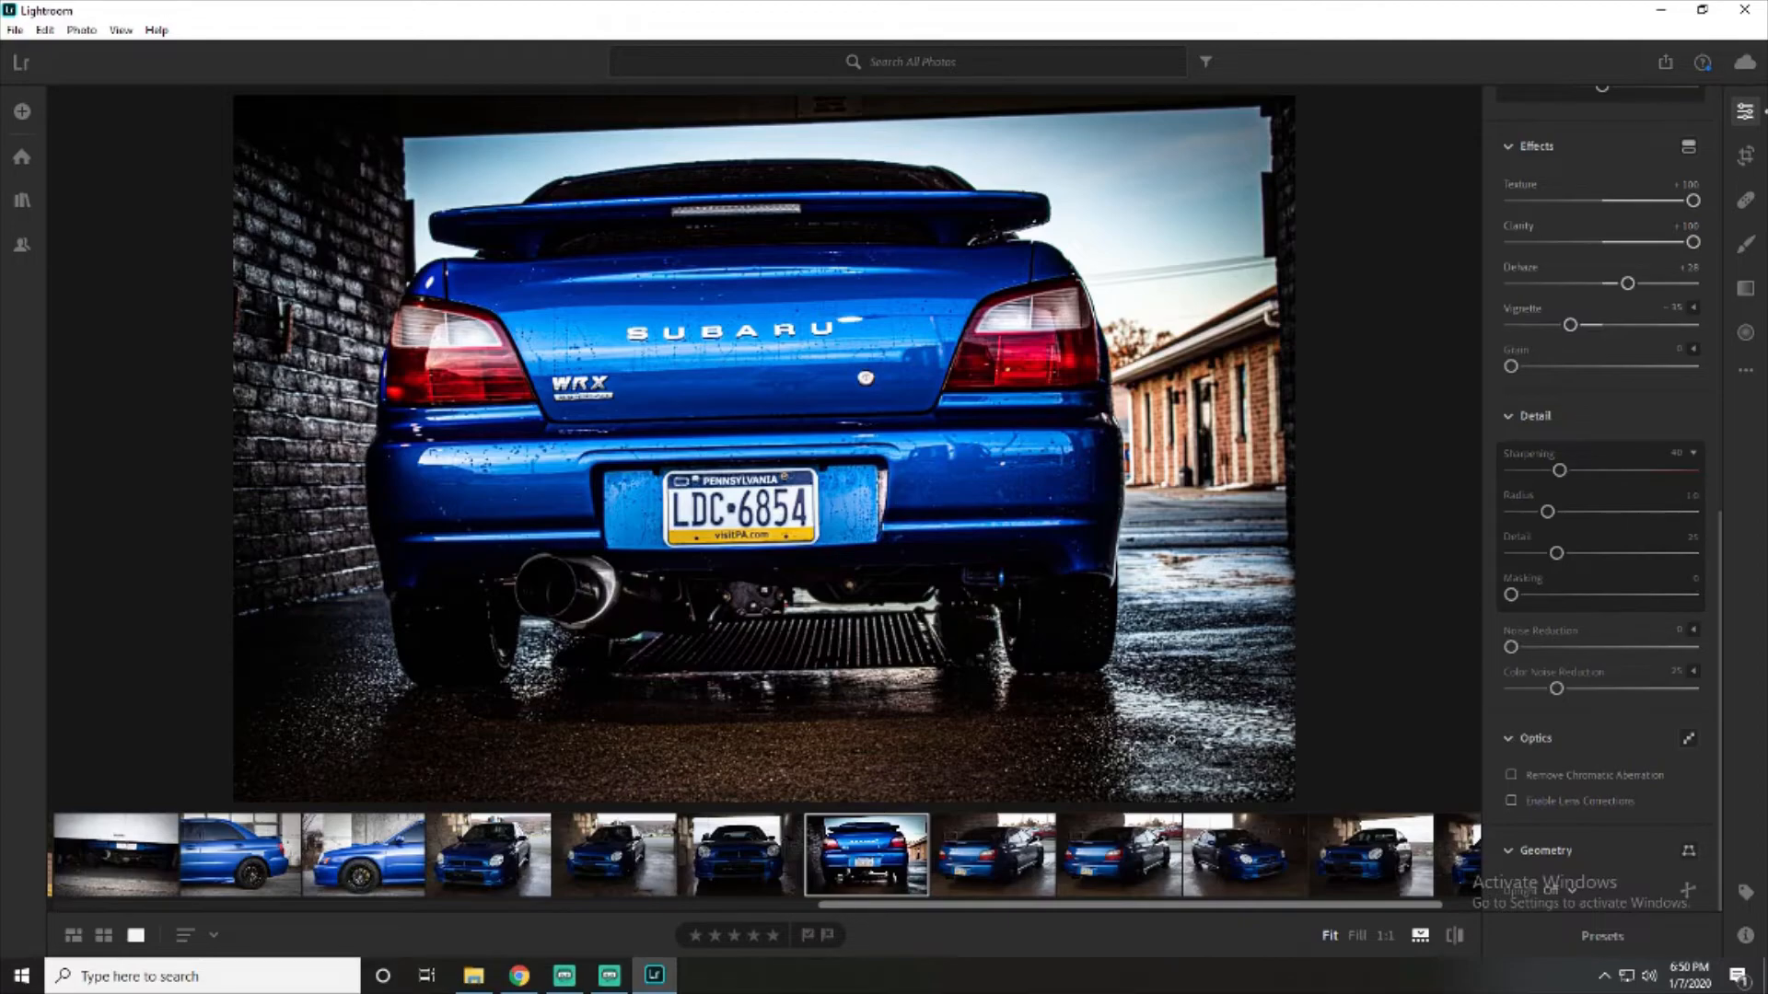
pyautogui.click(1511, 777)
pyautogui.click(1511, 776)
pyautogui.scroll(10, 1544, 733)
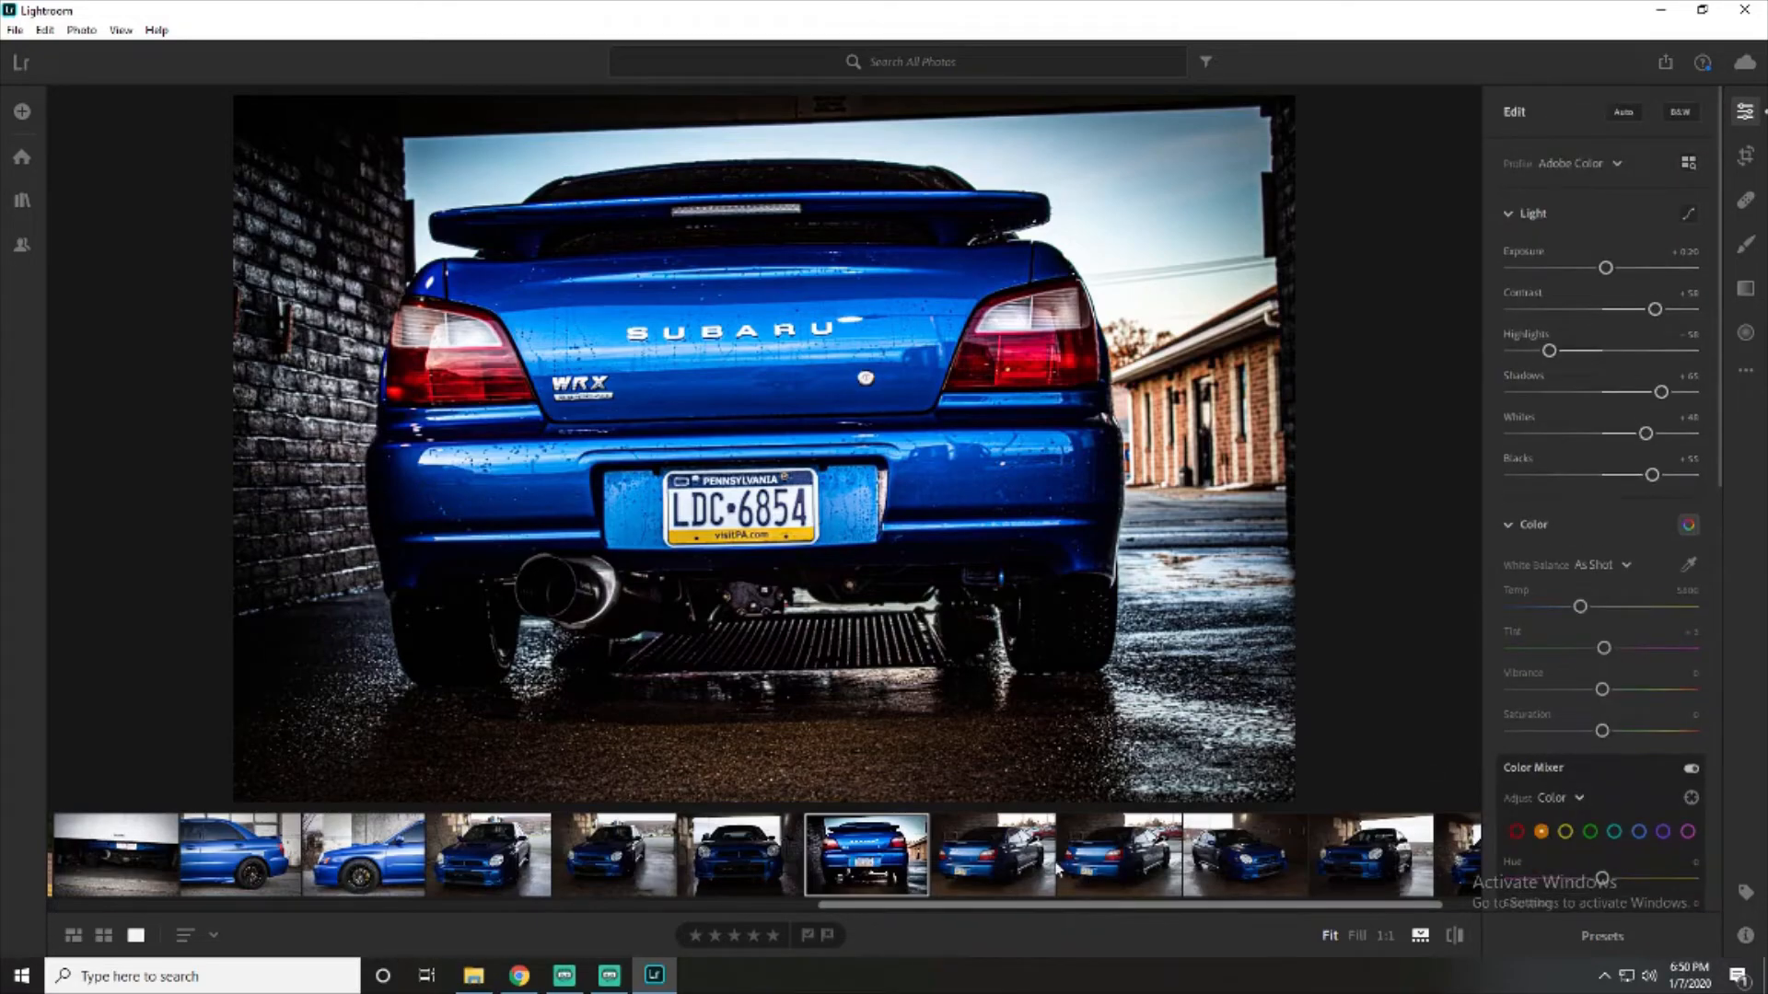
# - Save the current adjustments as a new preset named "Dark n shiny" in the User Presets group
pyautogui.click(1601, 935)
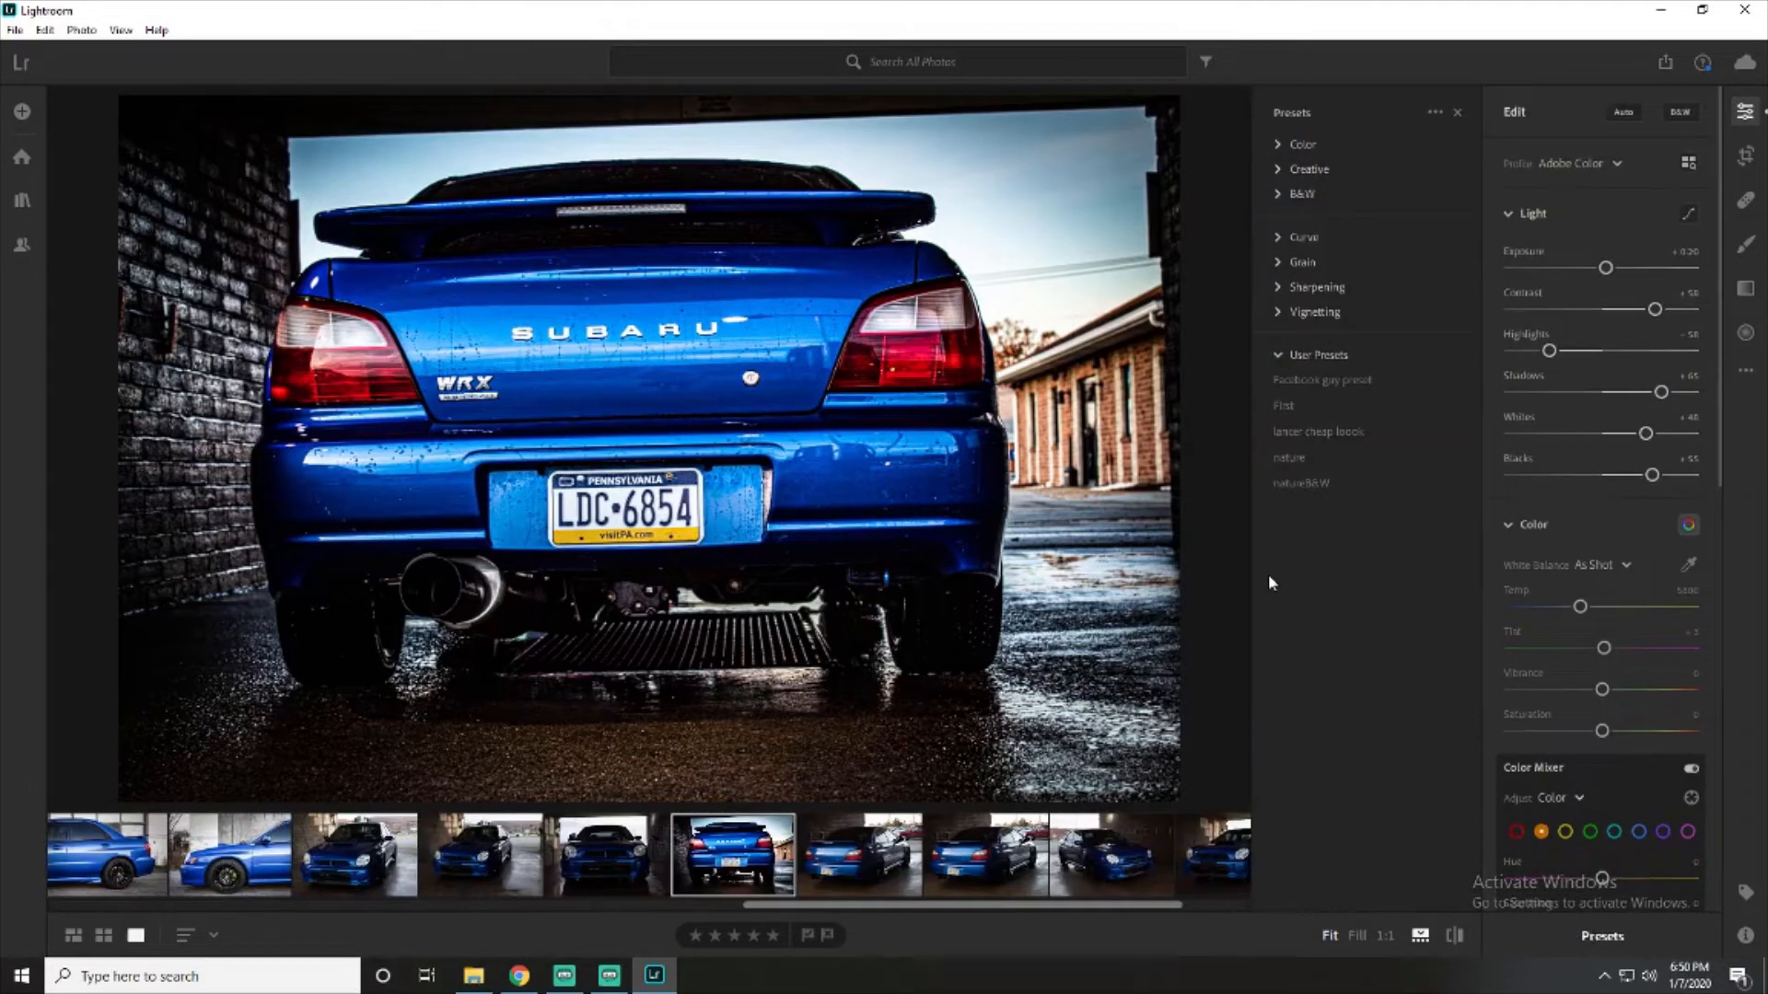
pyautogui.click(1434, 111)
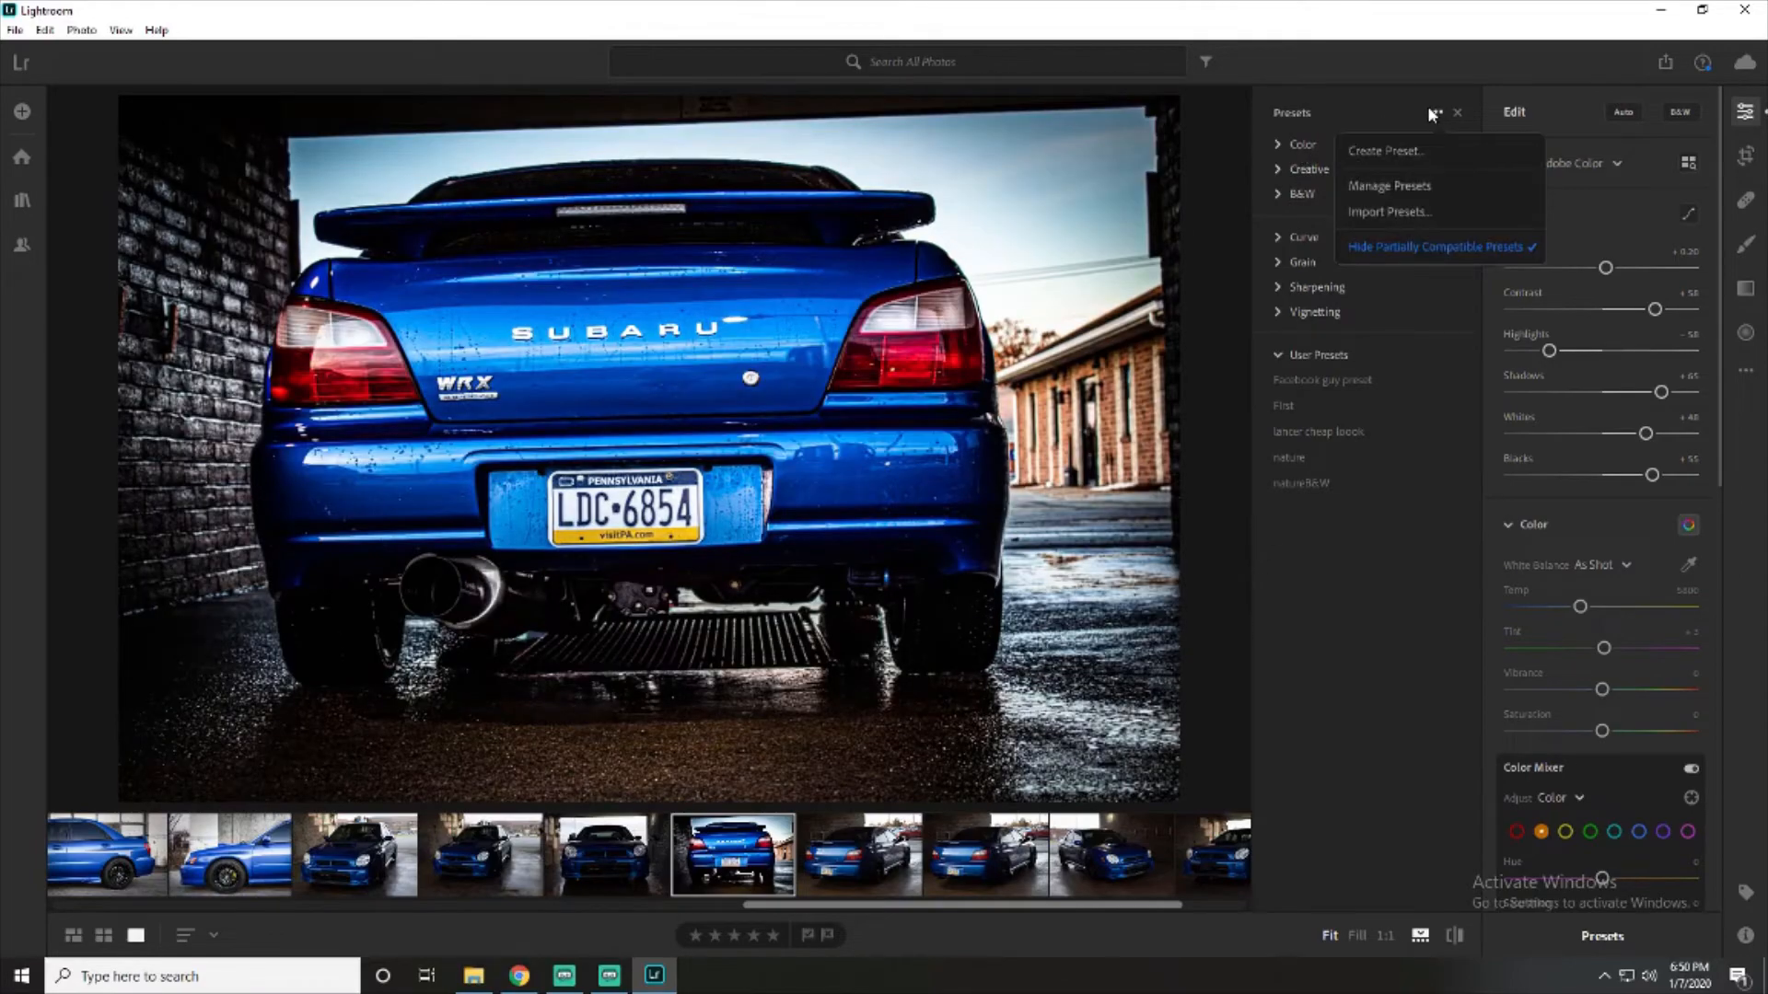
pyautogui.click(1410, 151)
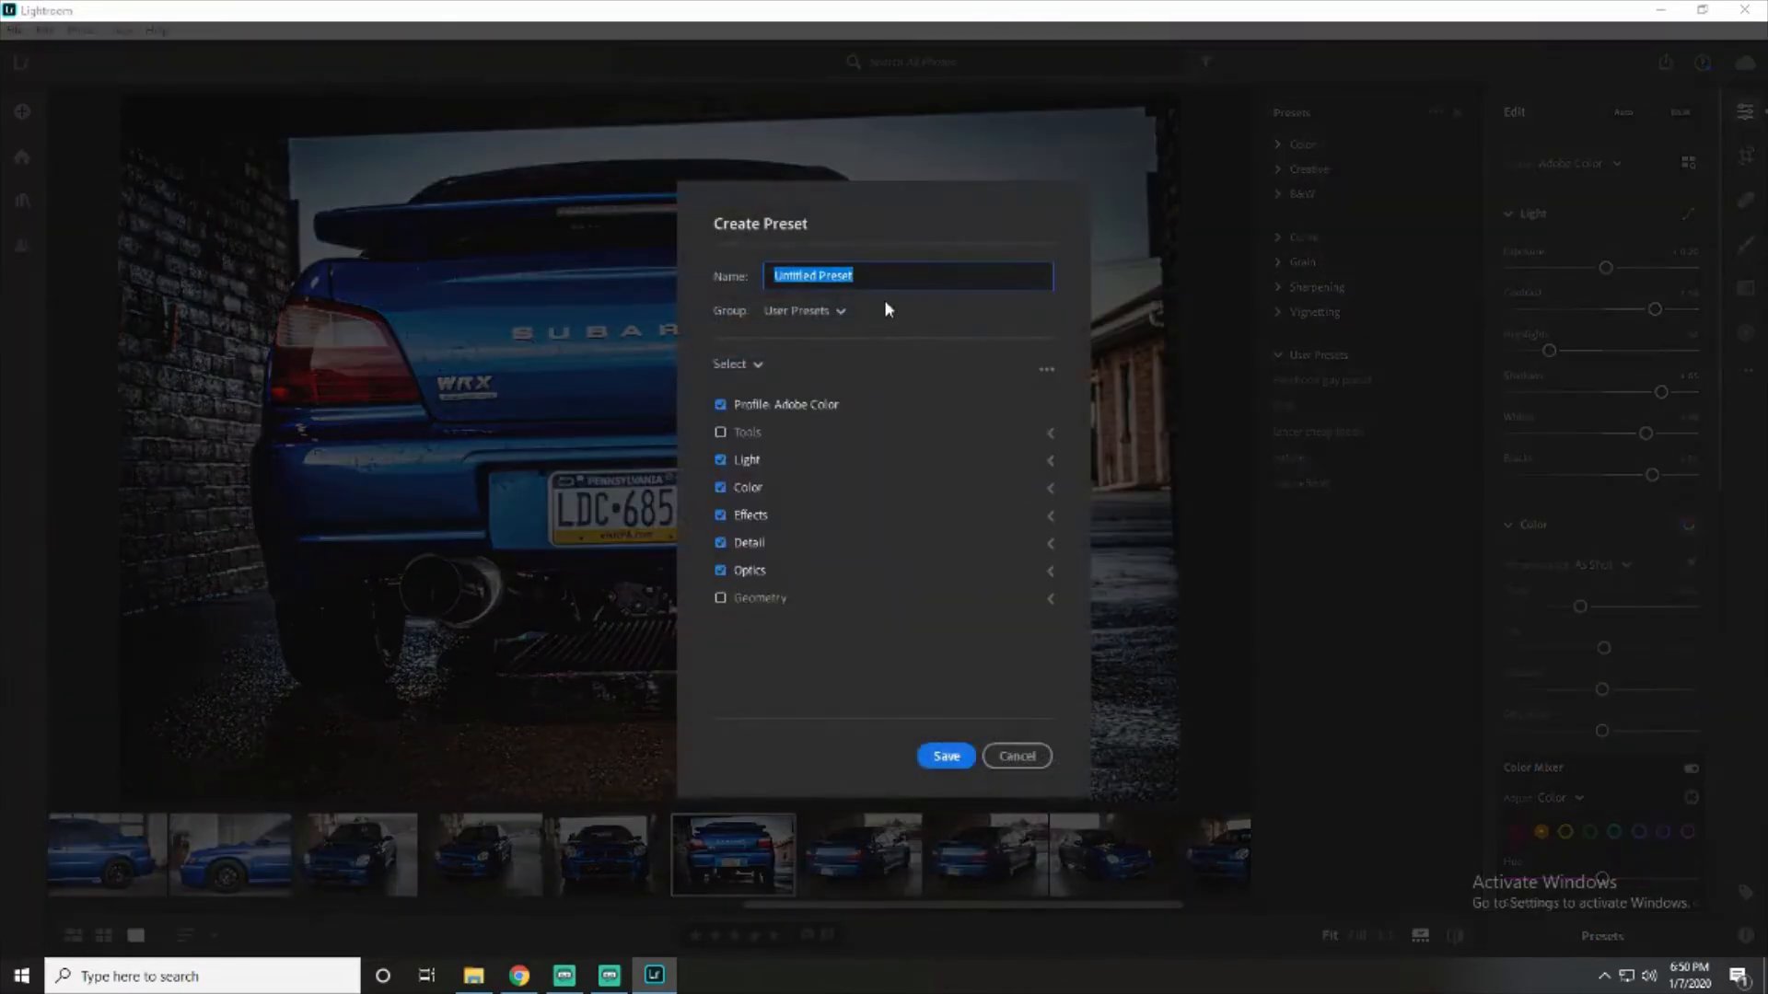
pyautogui.press('BackSpace')
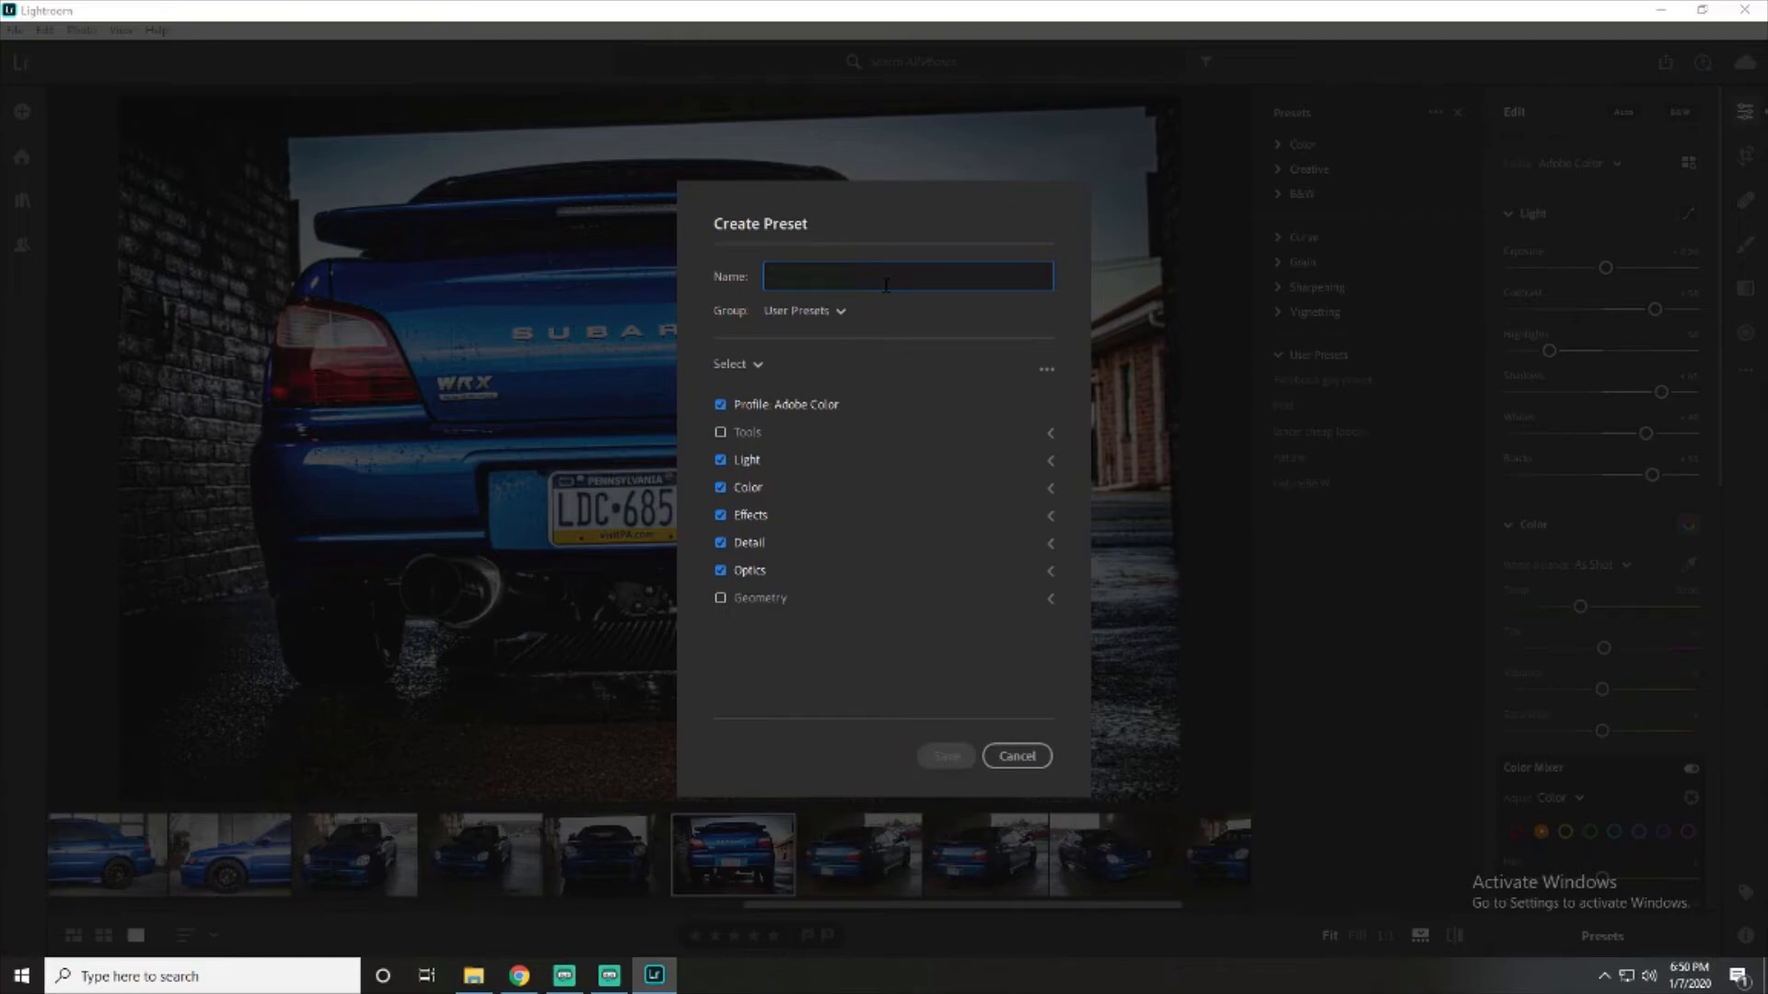
pyautogui.write('Dark n shiny')
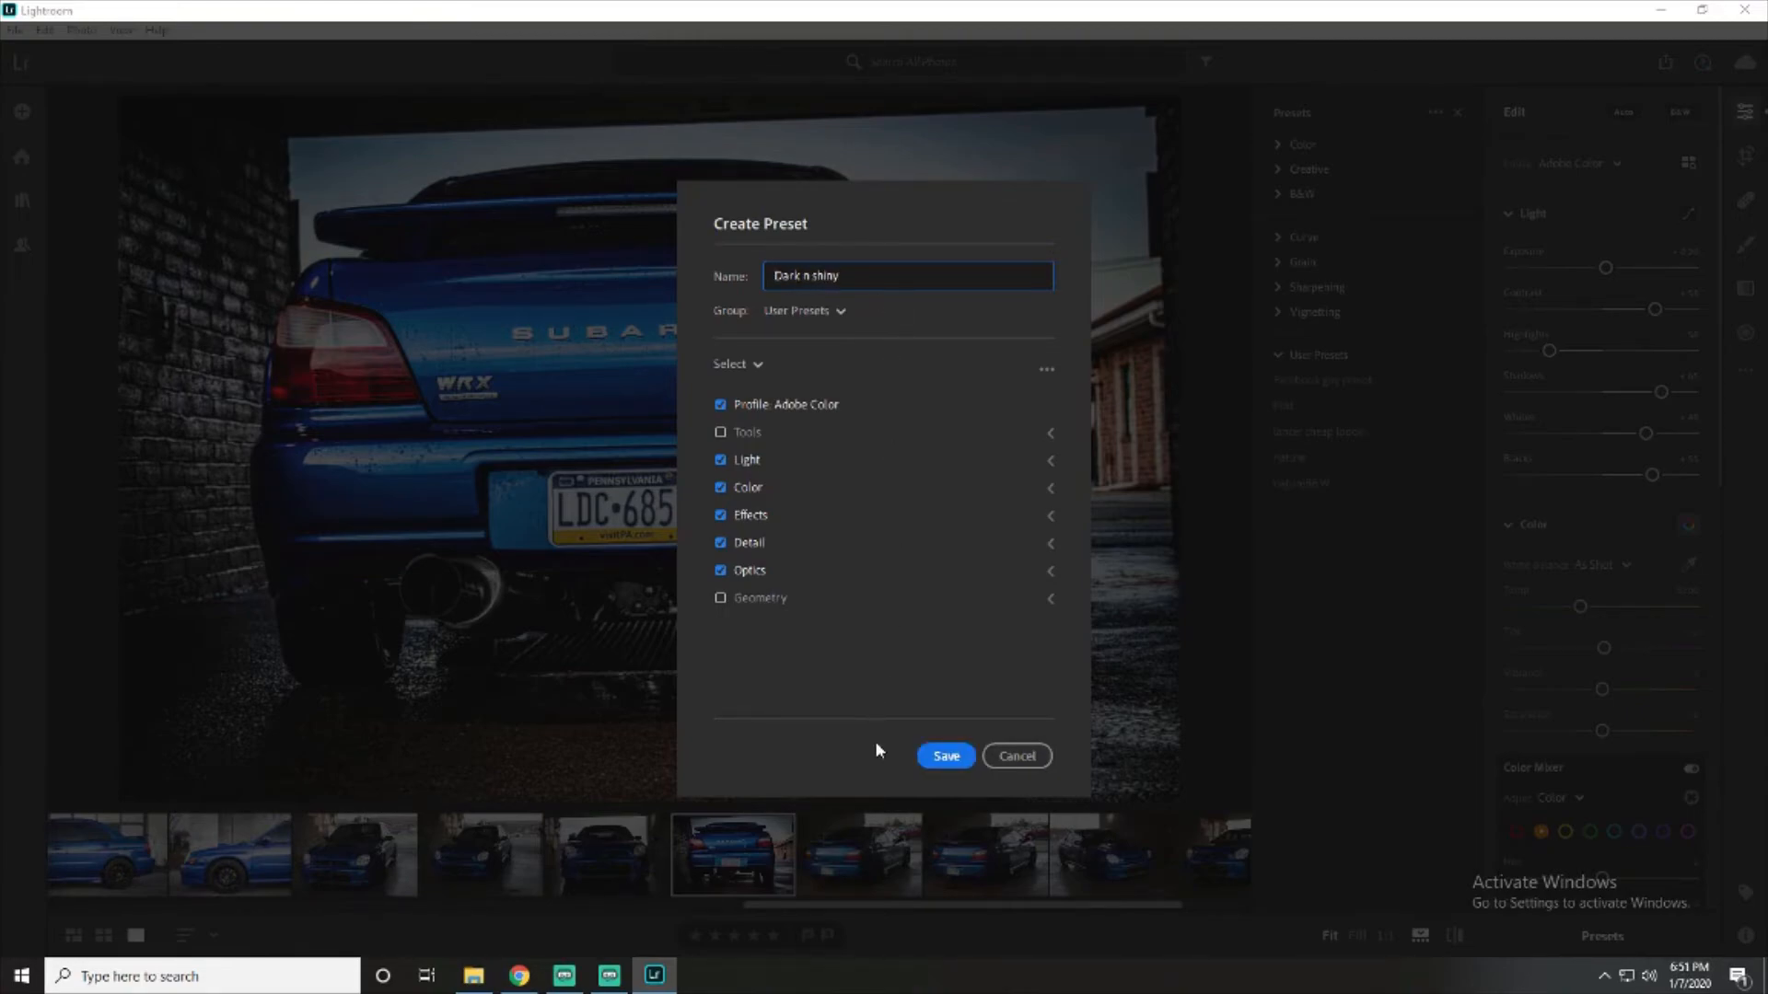
pyautogui.click(946, 755)
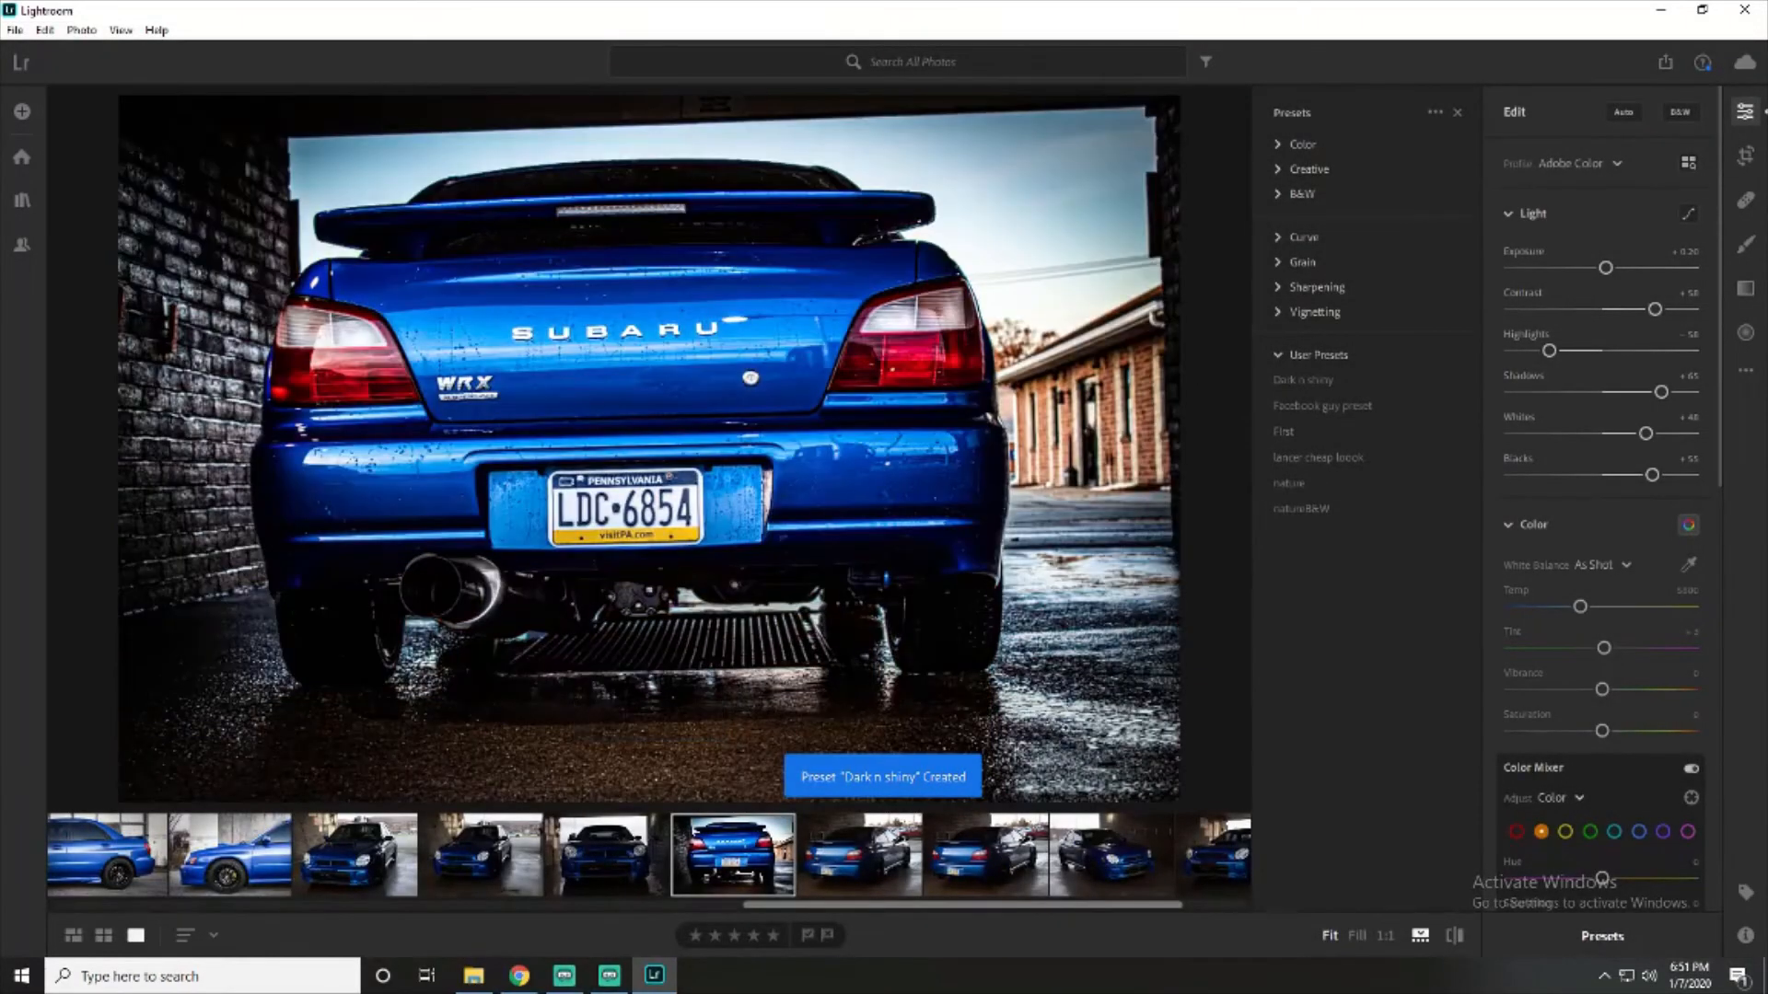
# - Apply the "Dark n shiny" preset to the front three-quarter photo of the car beside the brick wall
pyautogui.click(1293, 379)
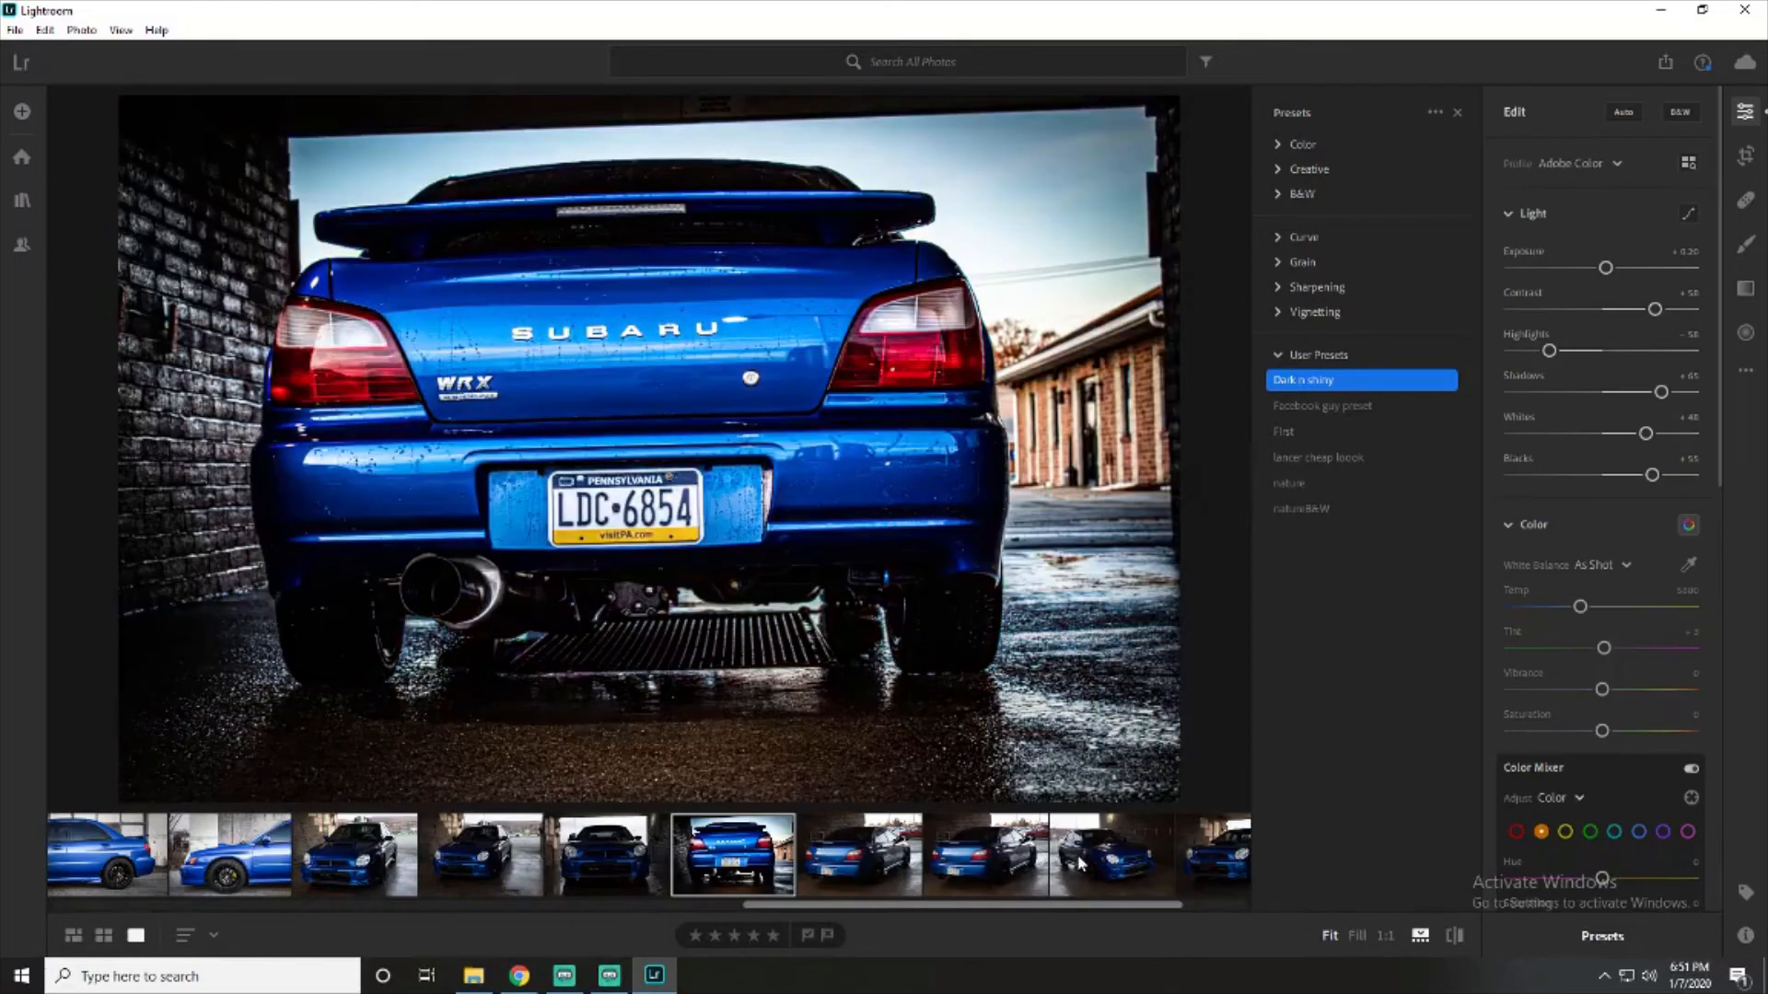
pyautogui.click(1082, 854)
pyautogui.click(1307, 380)
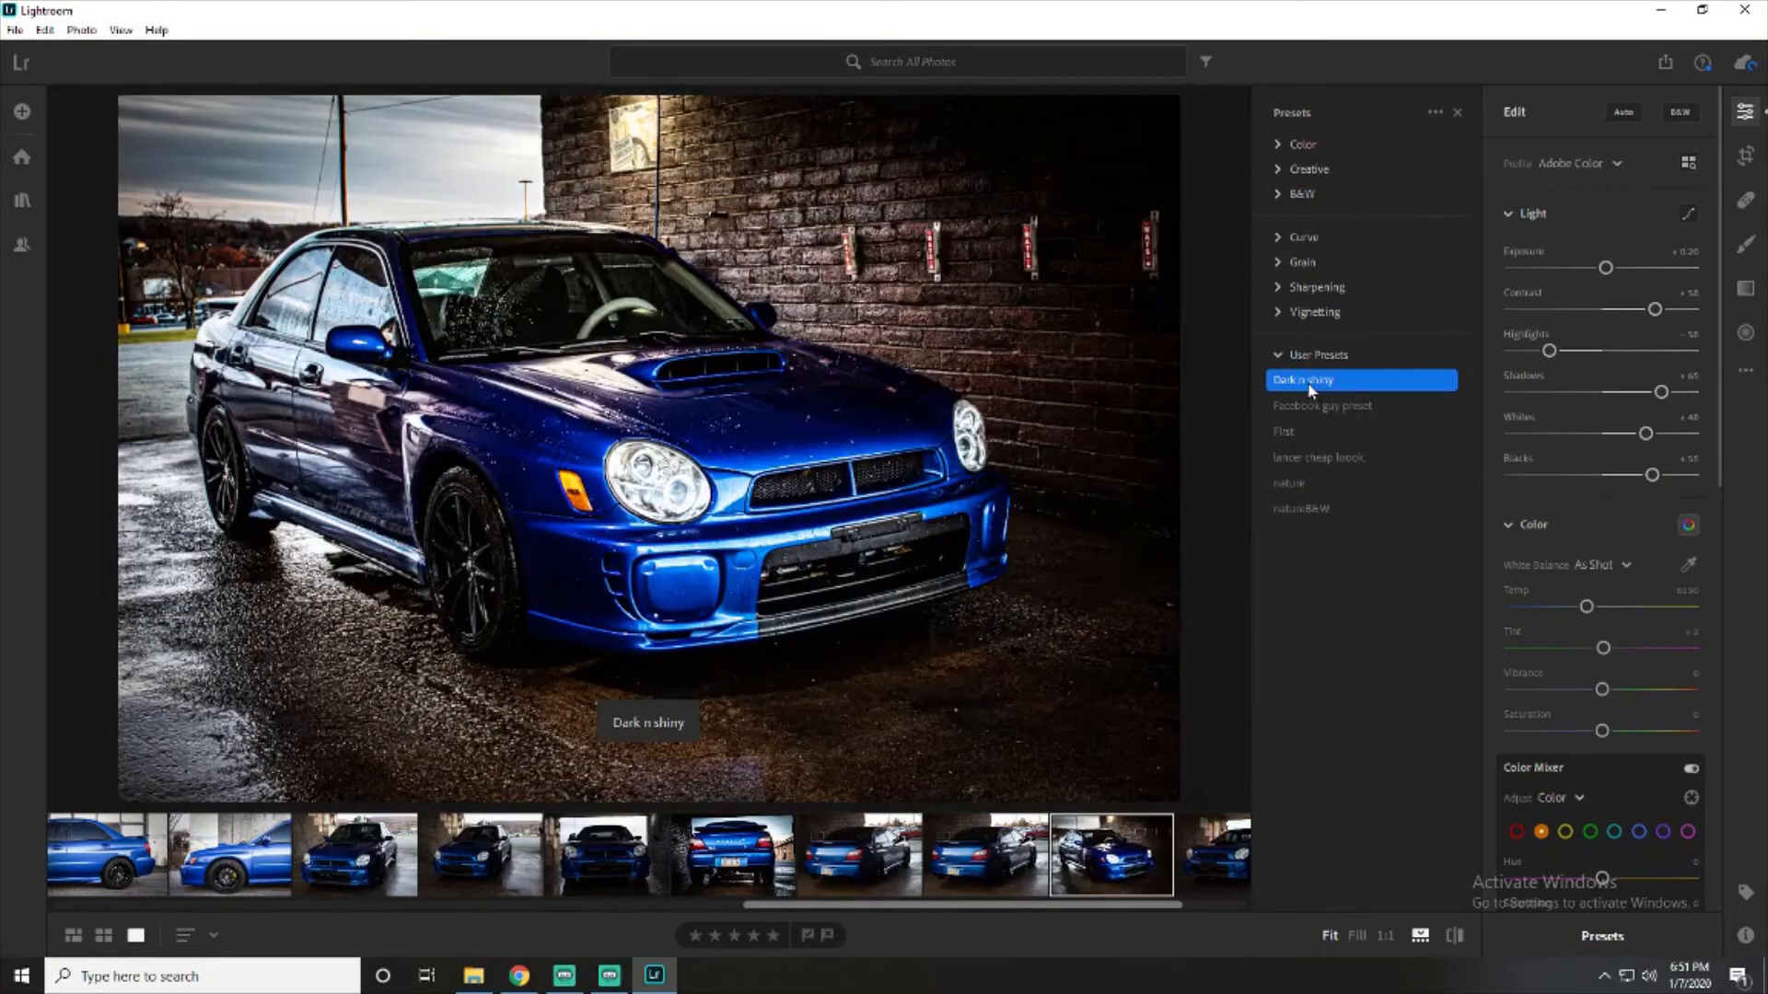
# - Apply the "Dark n shiny" preset to the rear three-quarter photo with the red car in the background
pyautogui.press('Left')
pyautogui.press('Left')
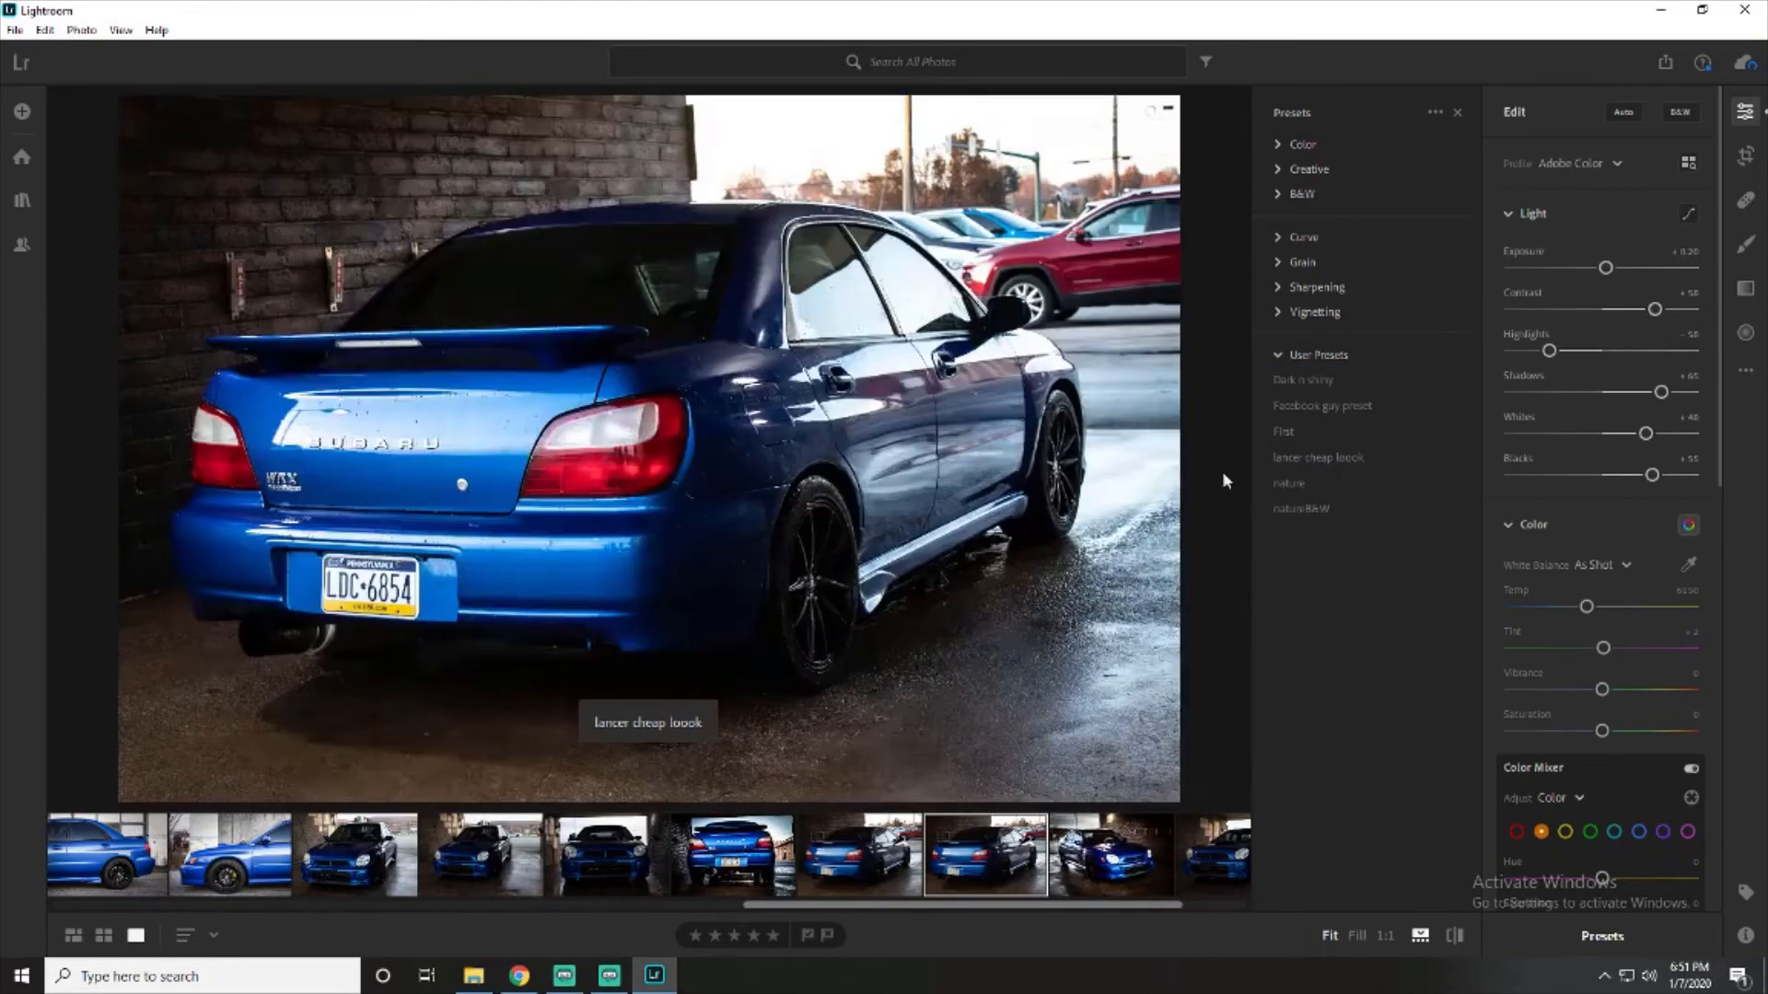
pyautogui.click(1324, 383)
pyautogui.press('Left')
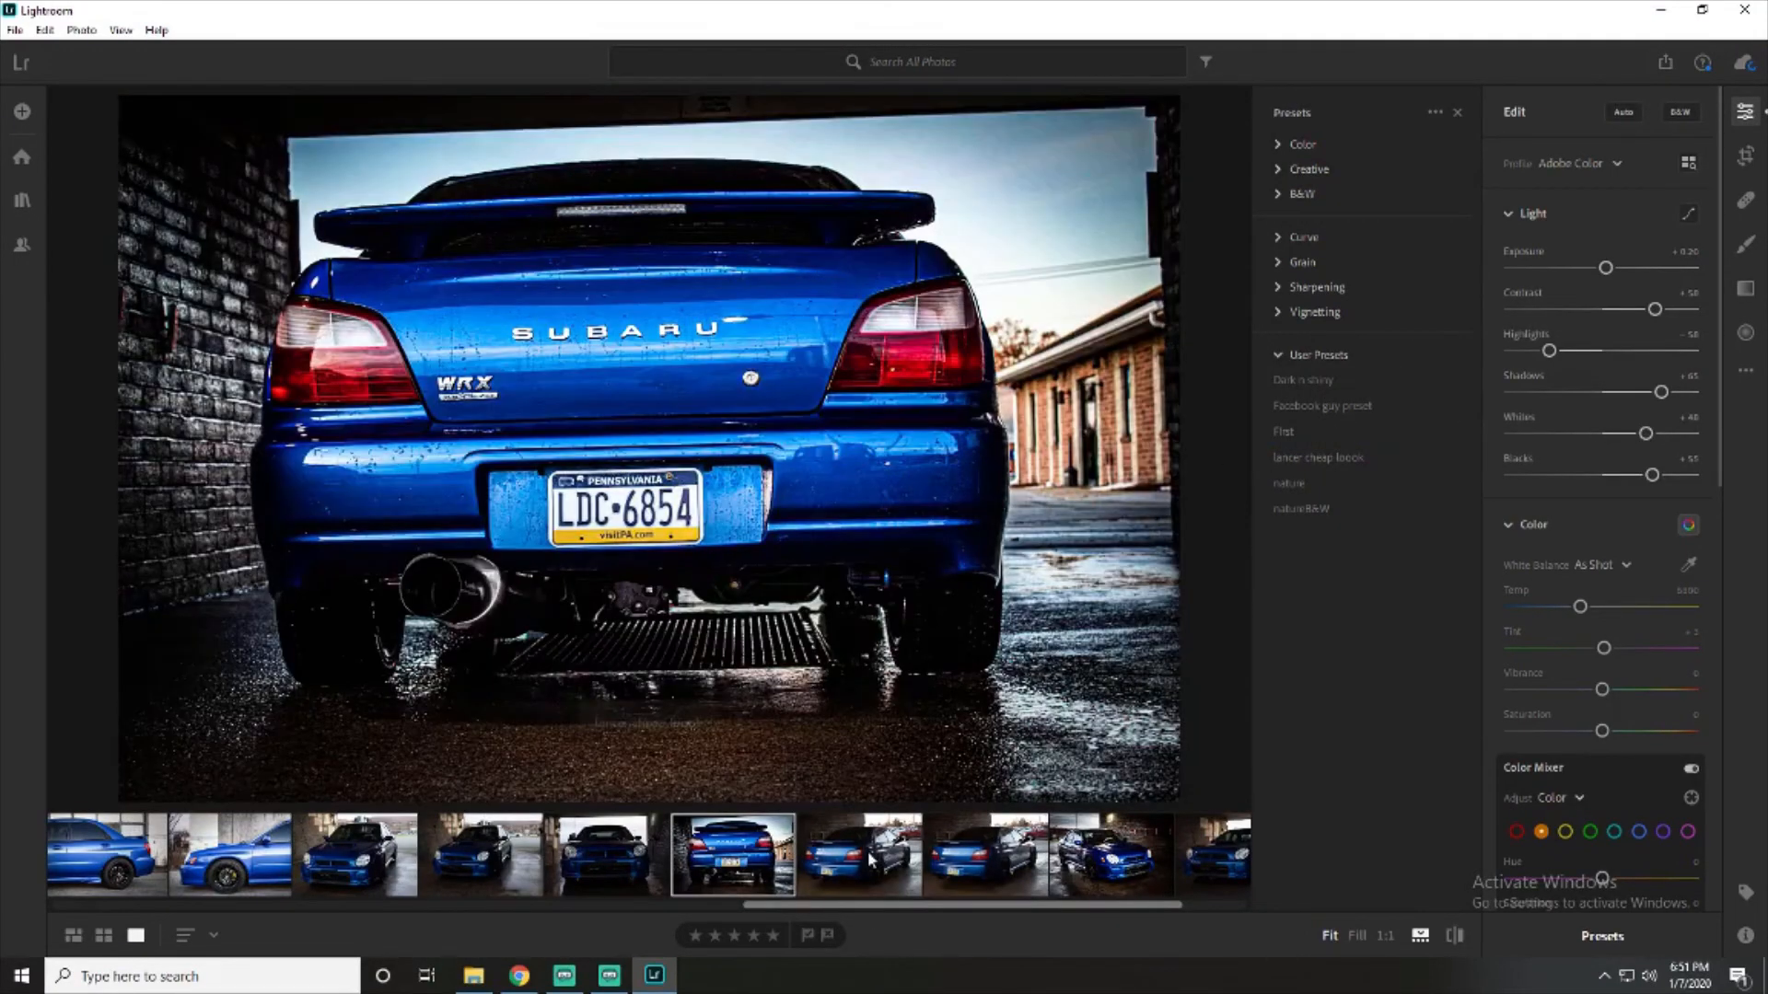
pyautogui.press('Right')
pyautogui.click(1335, 381)
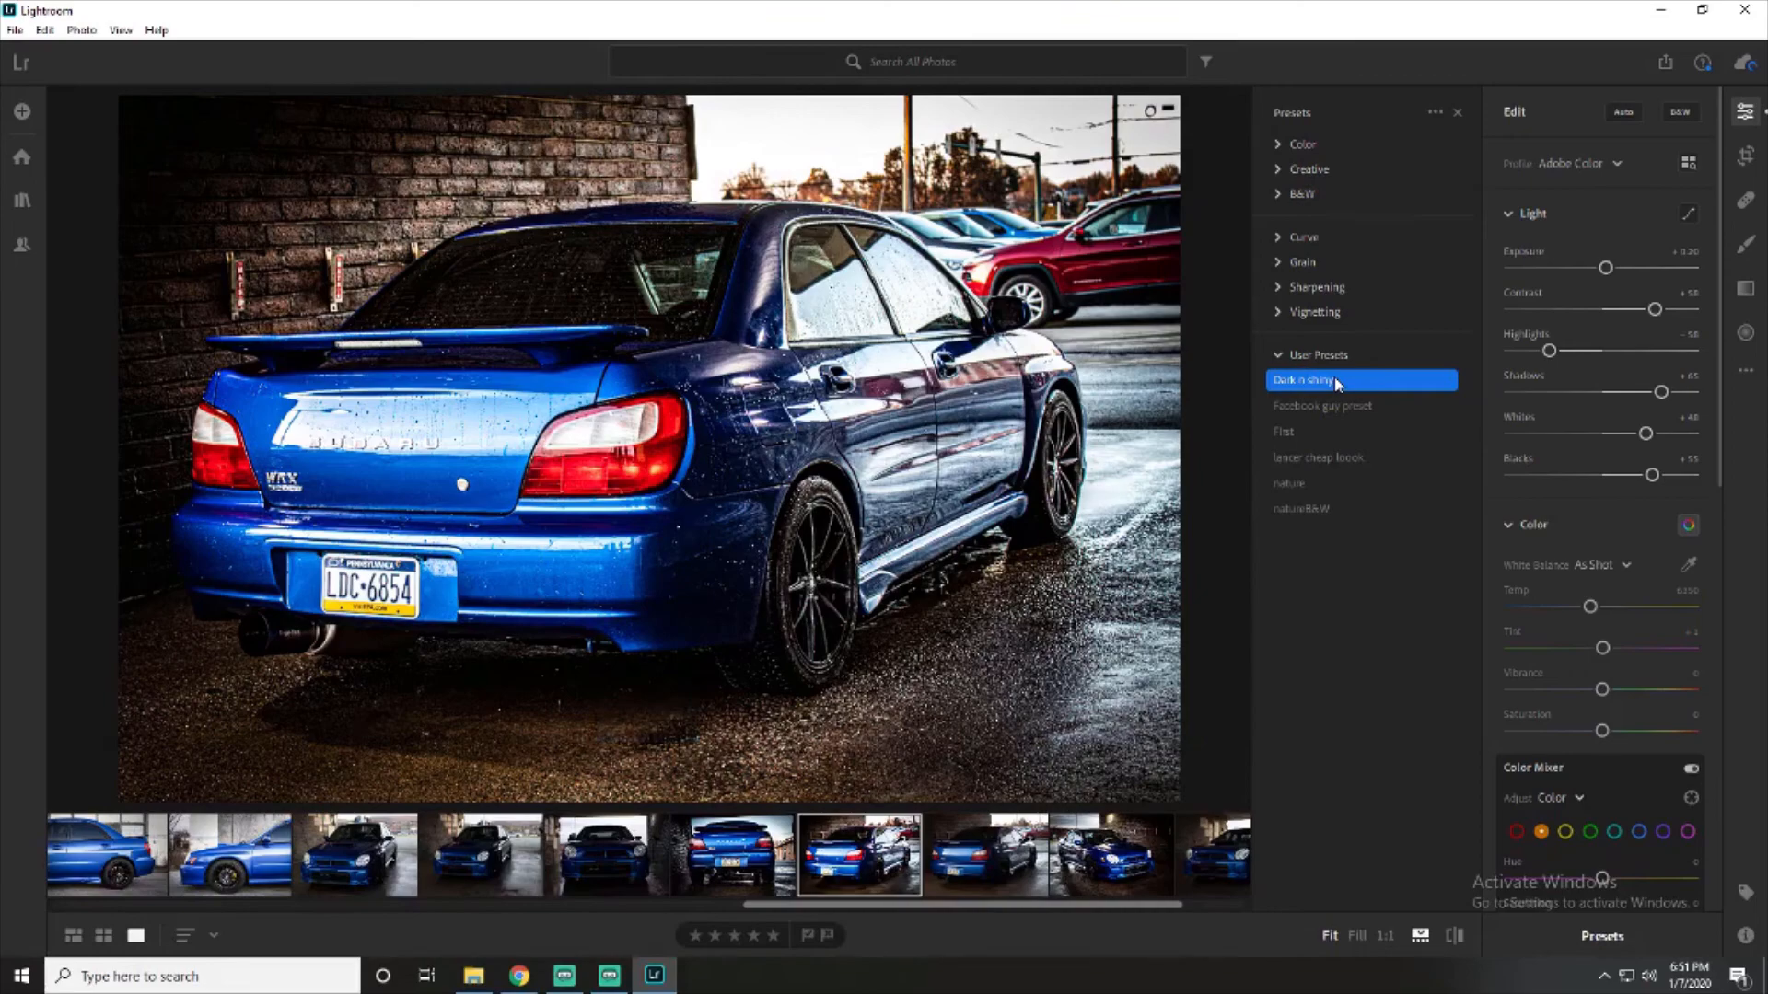